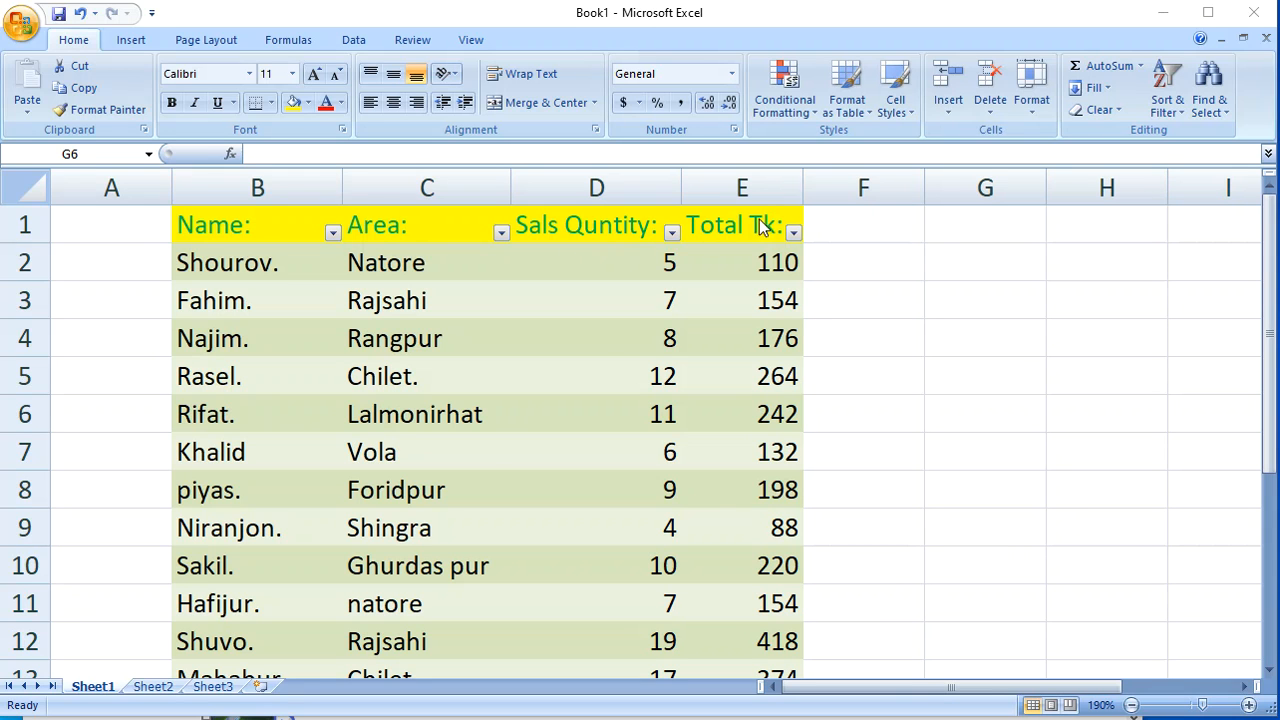
left_click(965, 412)
left_click(940, 296)
left_click(995, 406)
left_click(1012, 348)
left_click(1127, 343)
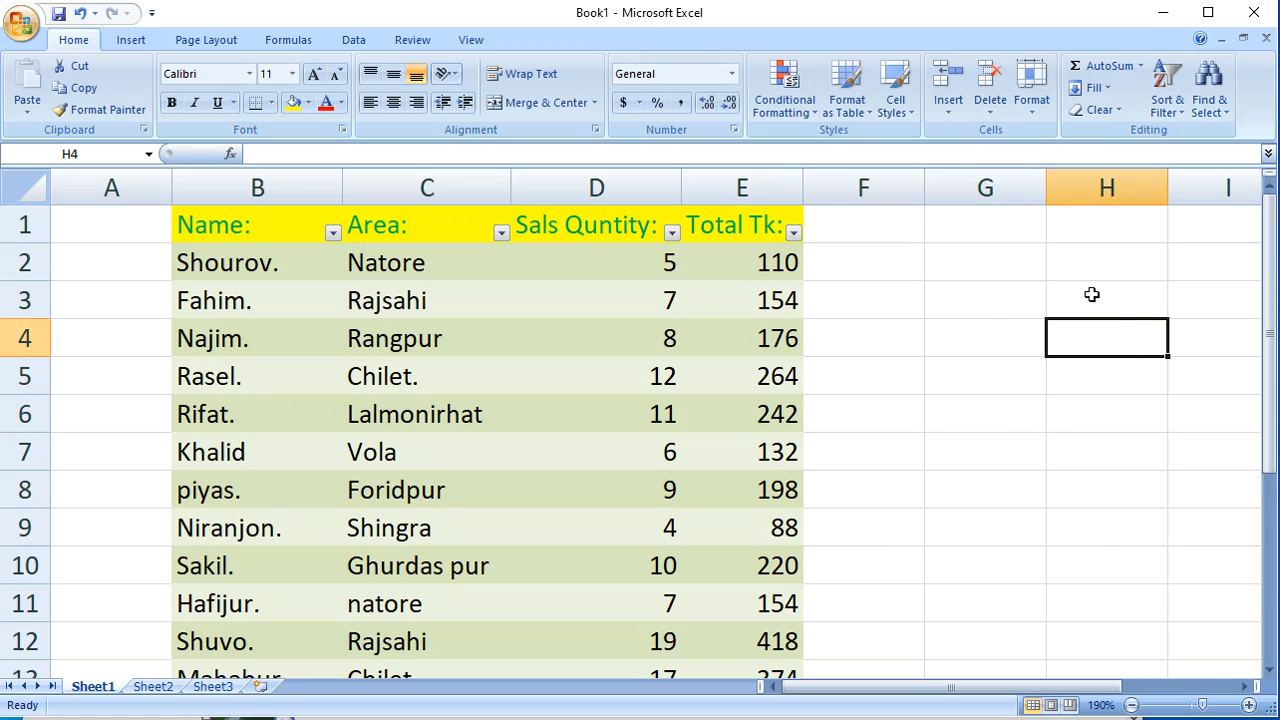
left_click(980, 293)
left_click(1110, 378)
left_click(1015, 286)
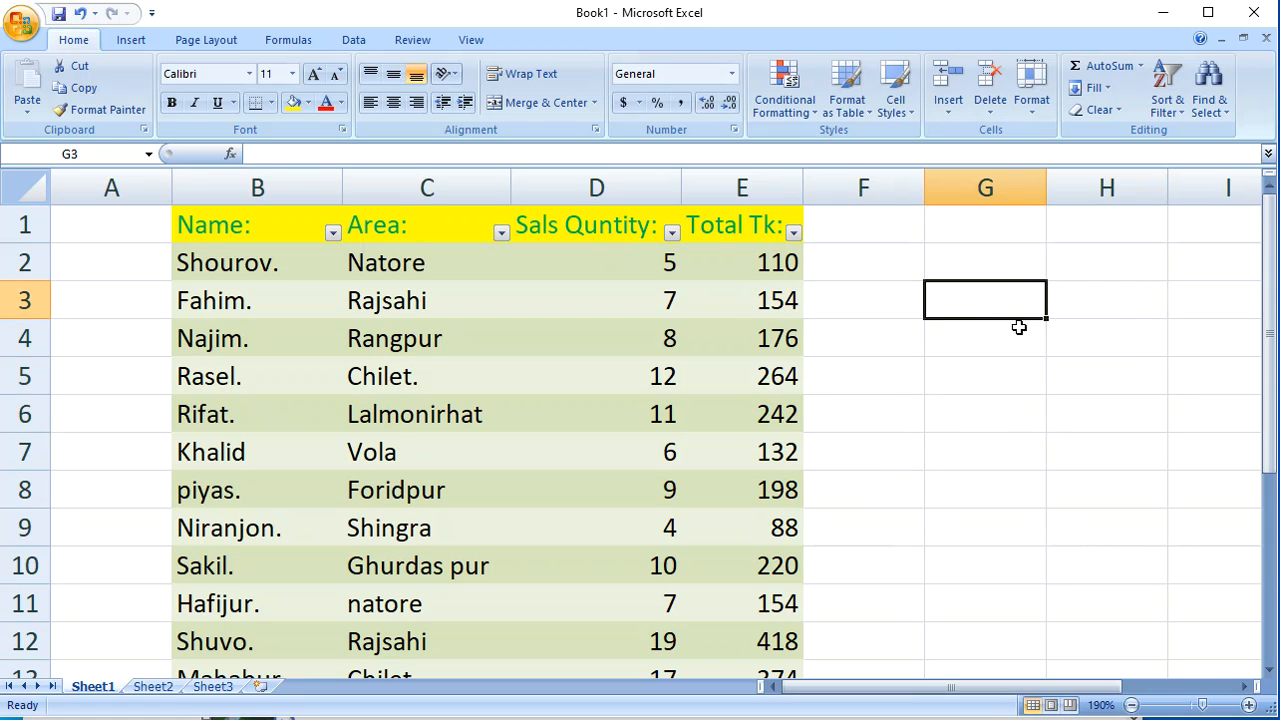
left_click(1025, 328)
left_click(1105, 330)
left_click(1039, 336)
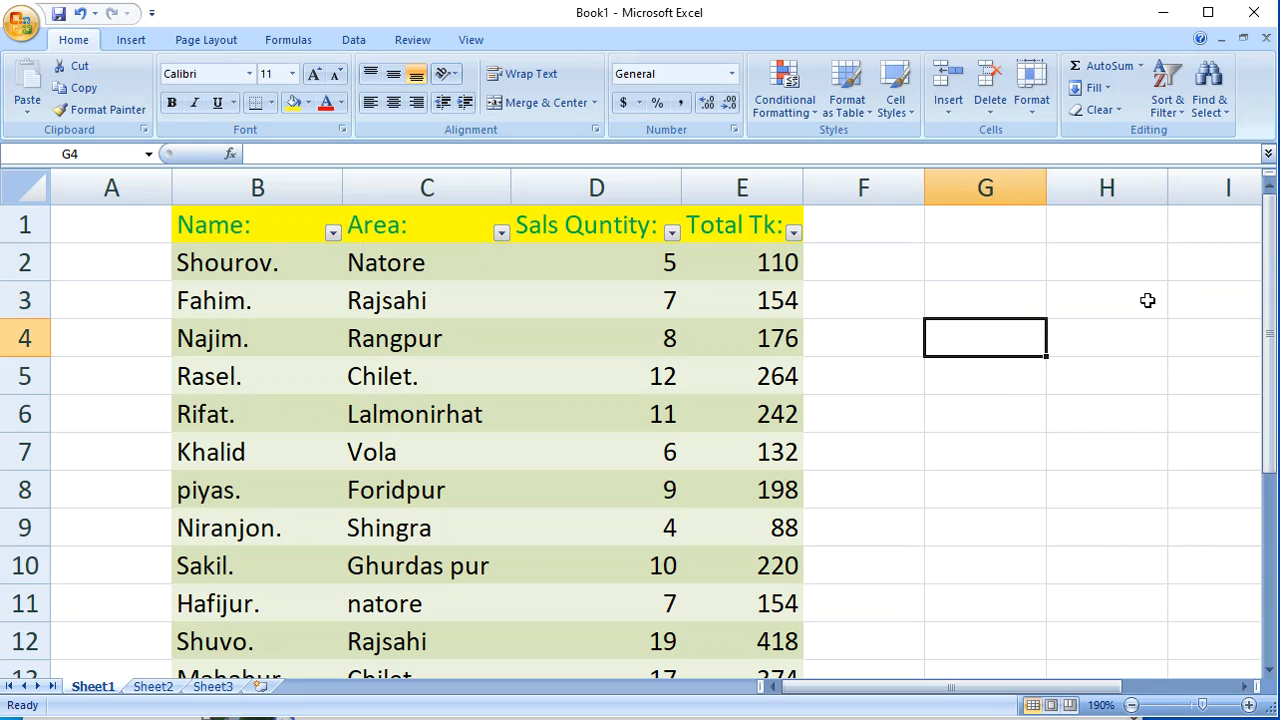
left_click(1128, 421)
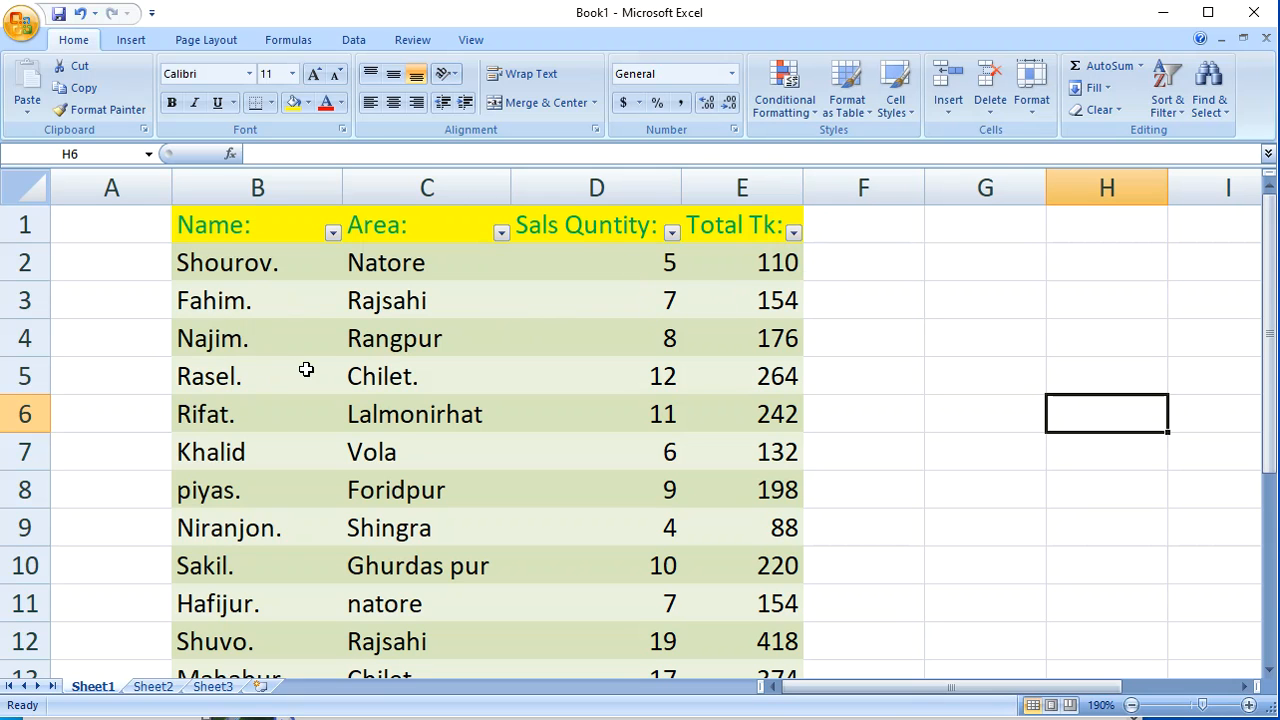
scroll(225, 305, "down", 2)
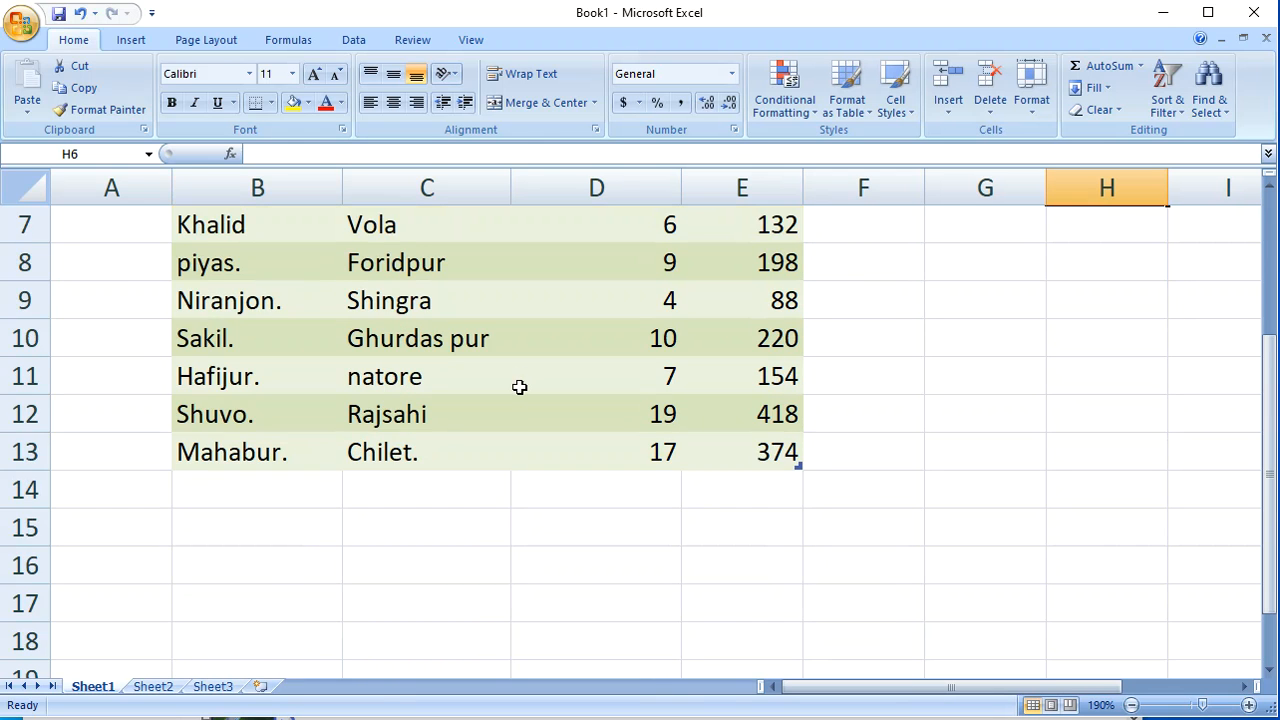
scroll(519, 387, "up", 2)
scroll(370, 290, "down", 2)
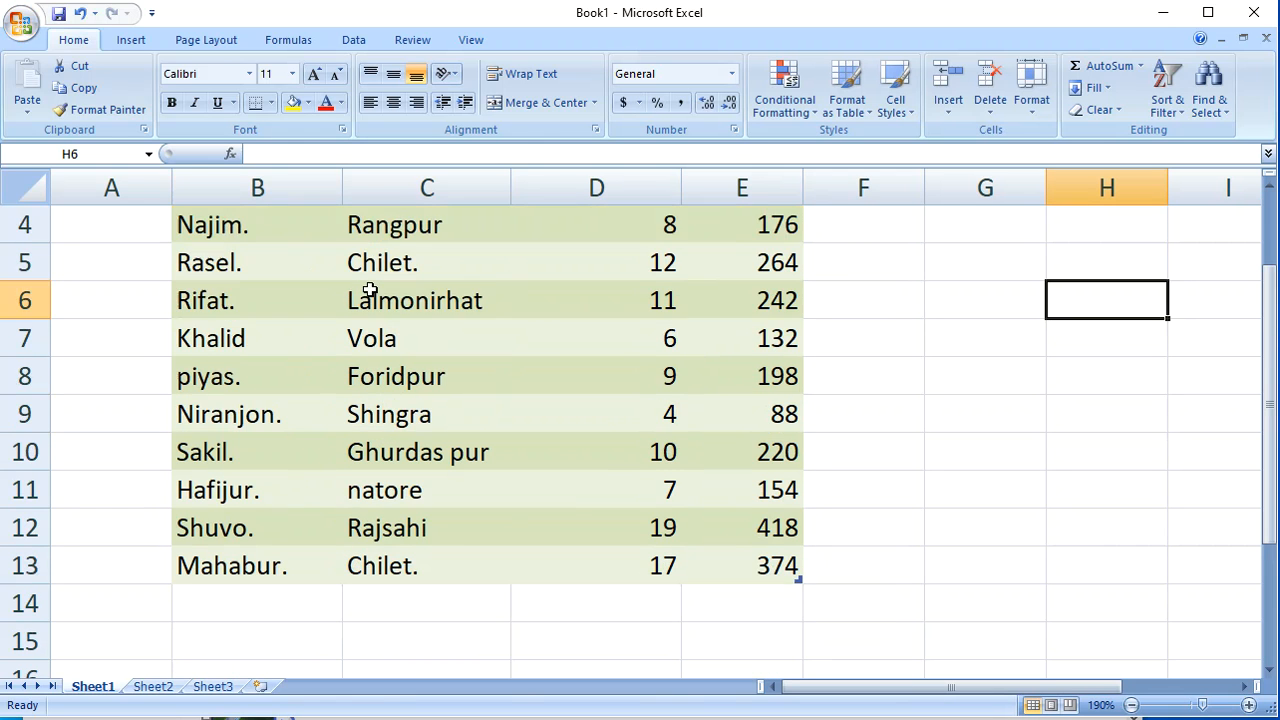
scroll(400, 314, "up", 2)
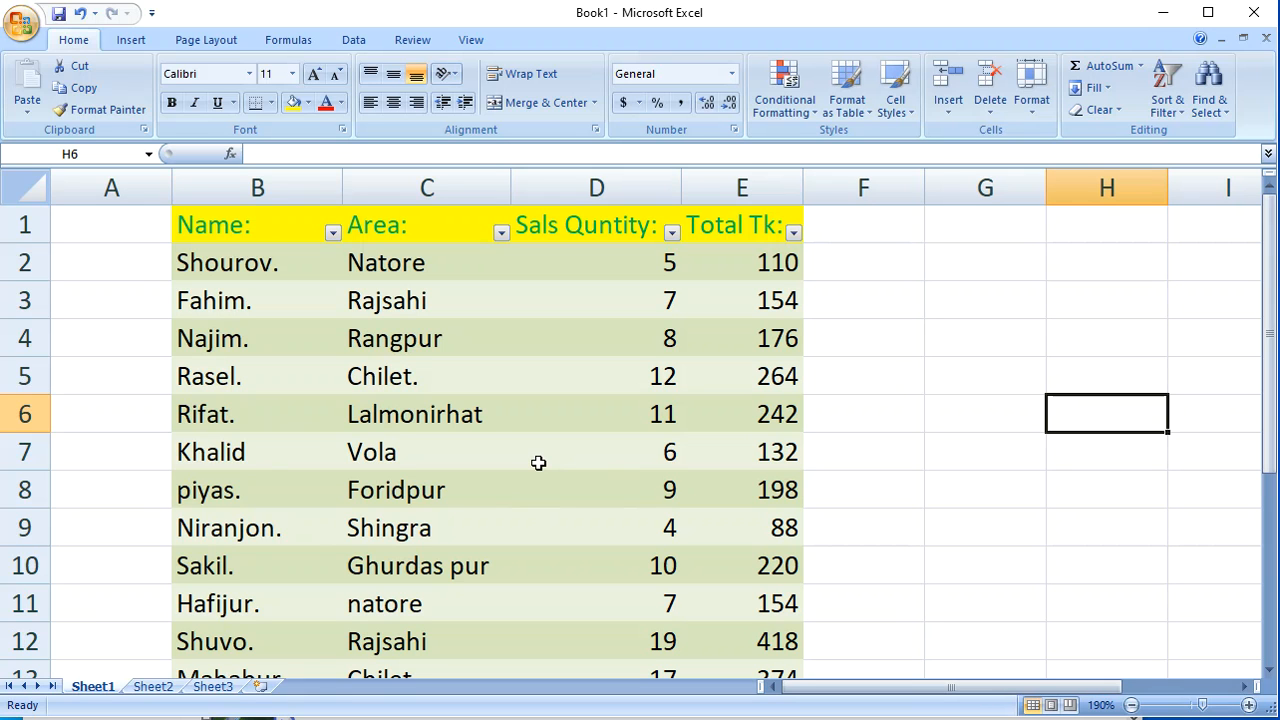
left_click(966, 381)
left_click(1016, 439)
left_click(970, 340)
left_click(1076, 440)
left_click(946, 334)
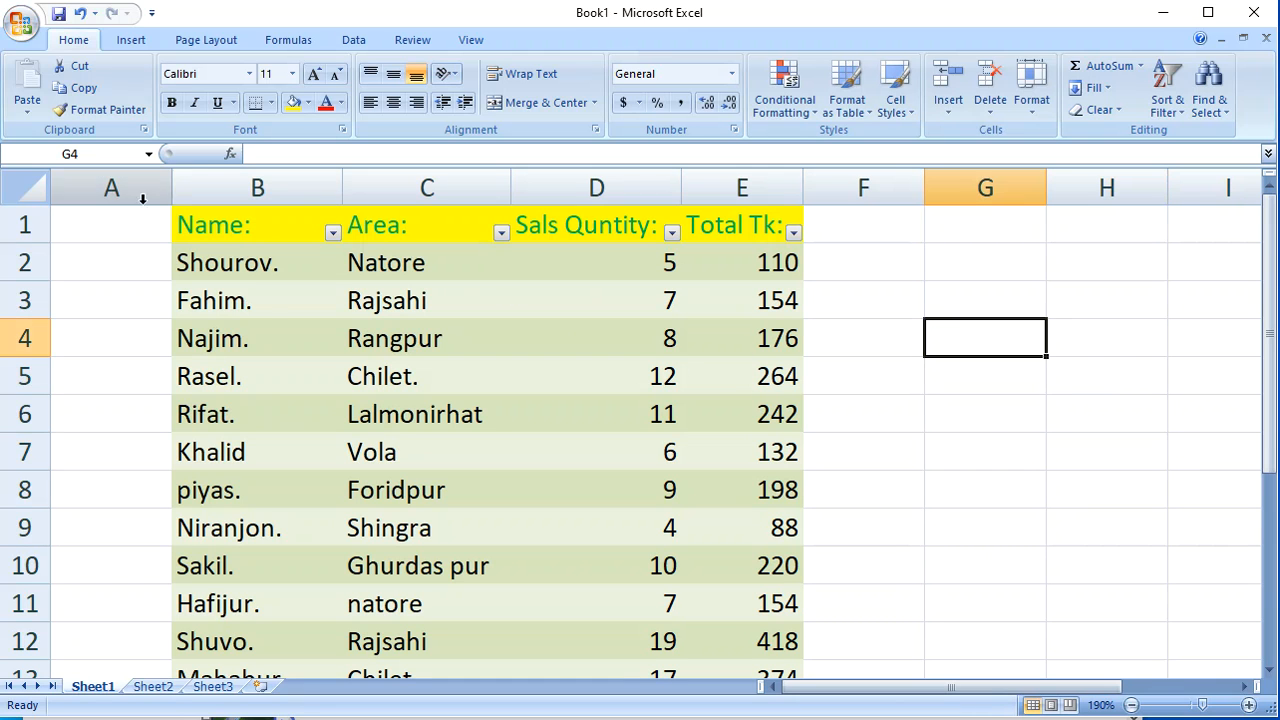
Step: Create a PivotTable on a new worksheet from the whole sales table, headers included, in columns B to E of Sheet1
left_click_drag(226, 218, 743, 593)
scroll(700, 400, "up", 1)
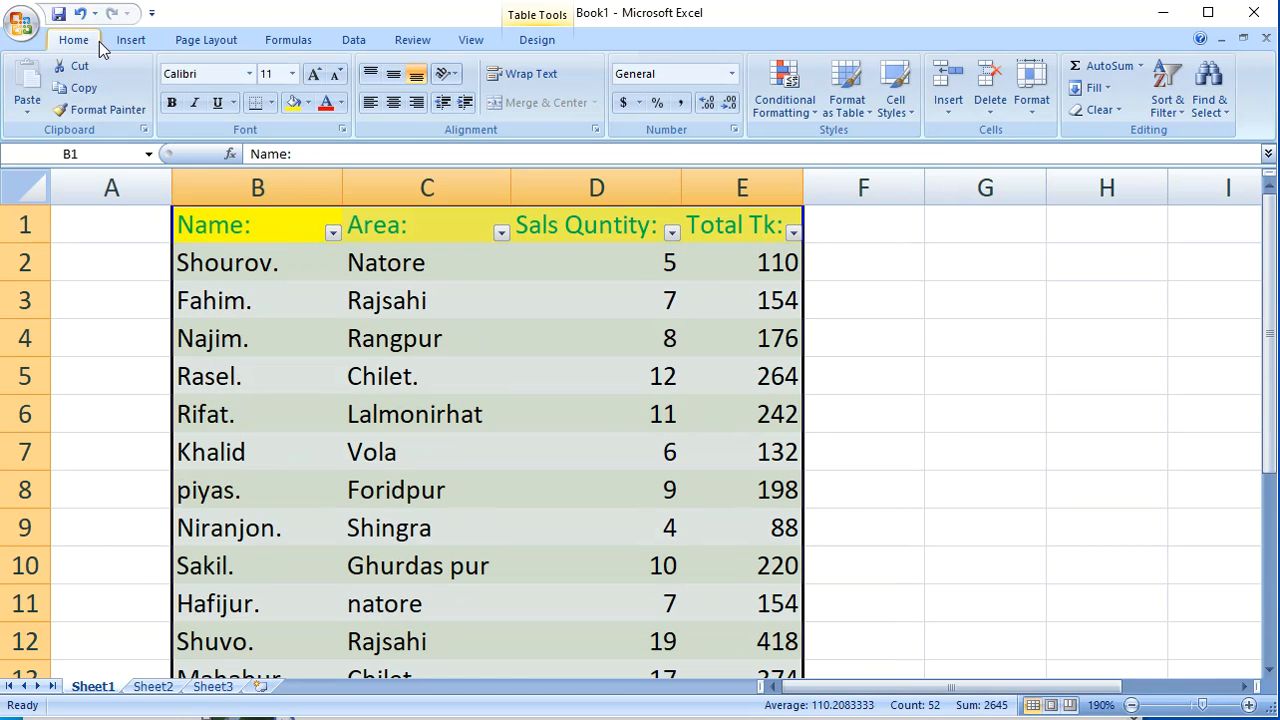
left_click(130, 38)
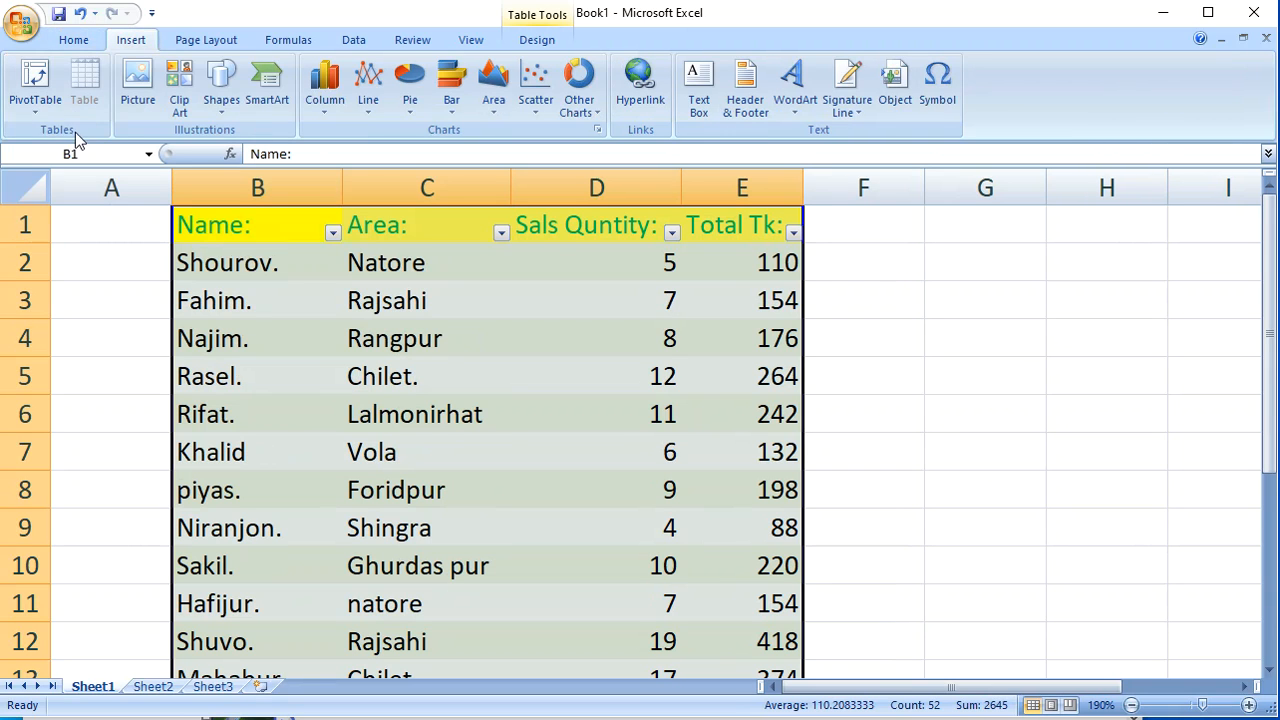
left_click(40, 86)
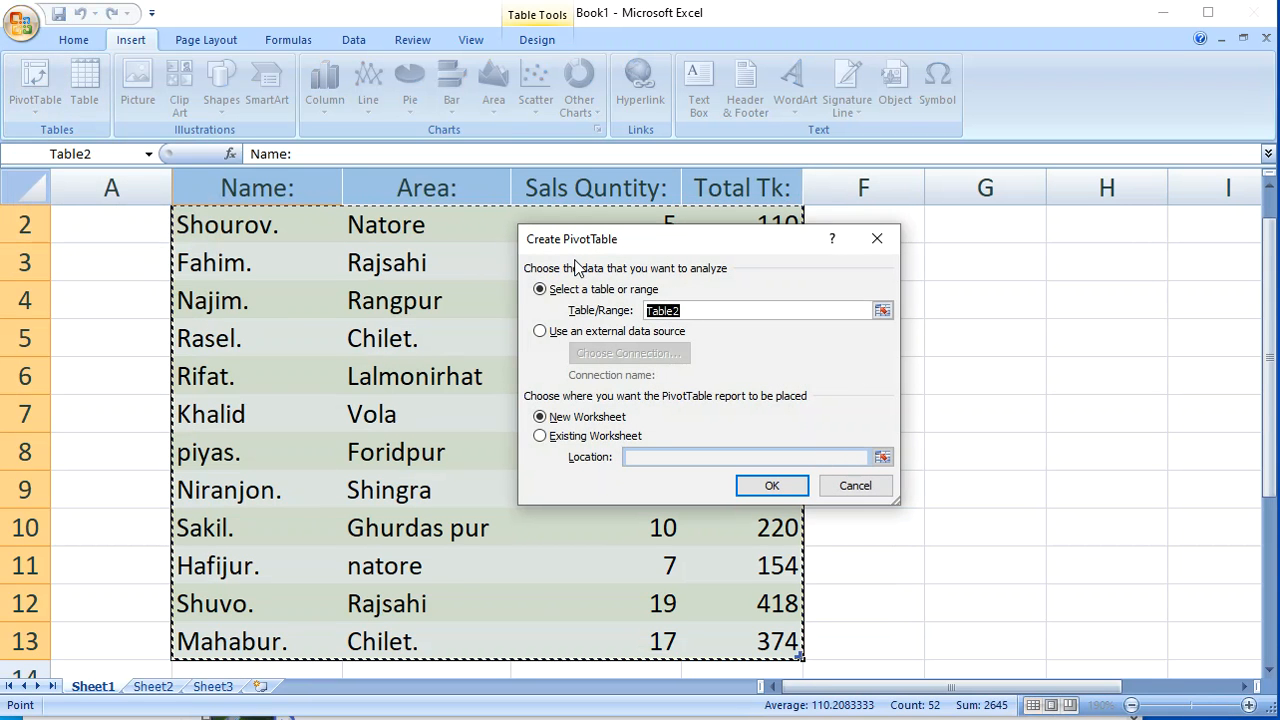
left_click(777, 486)
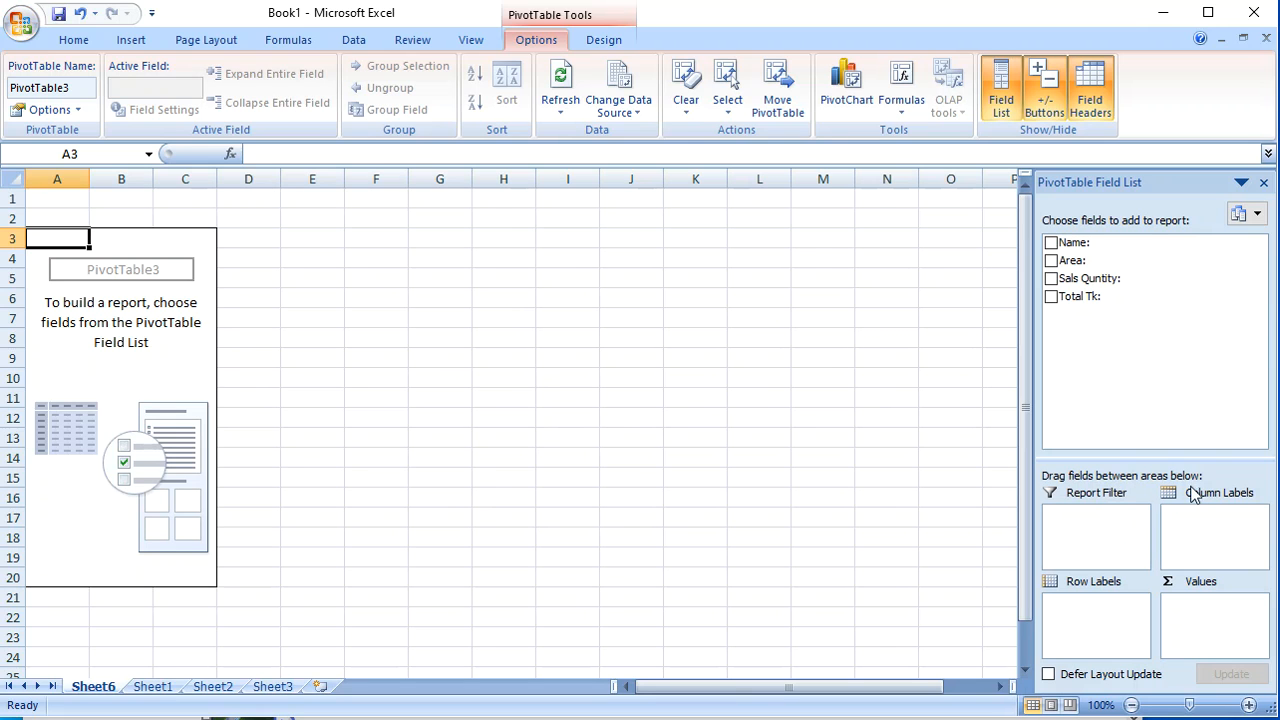
left_click(630, 398)
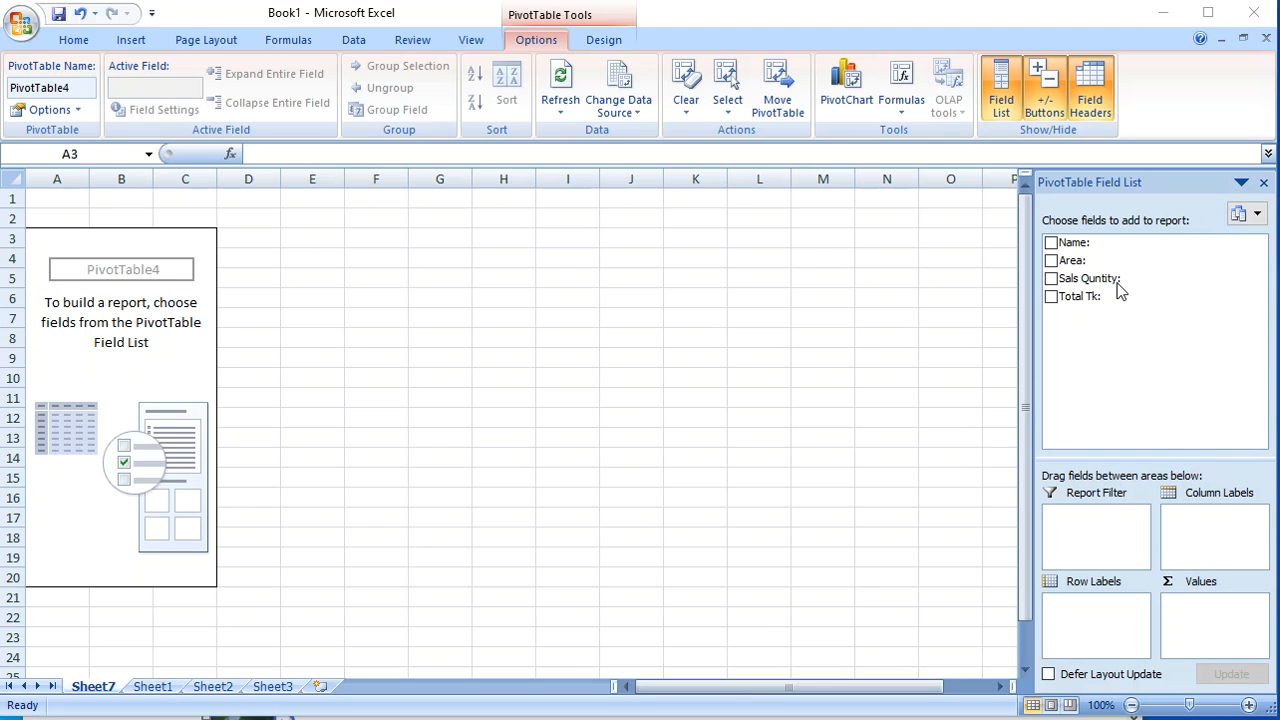
left_click(1162, 330)
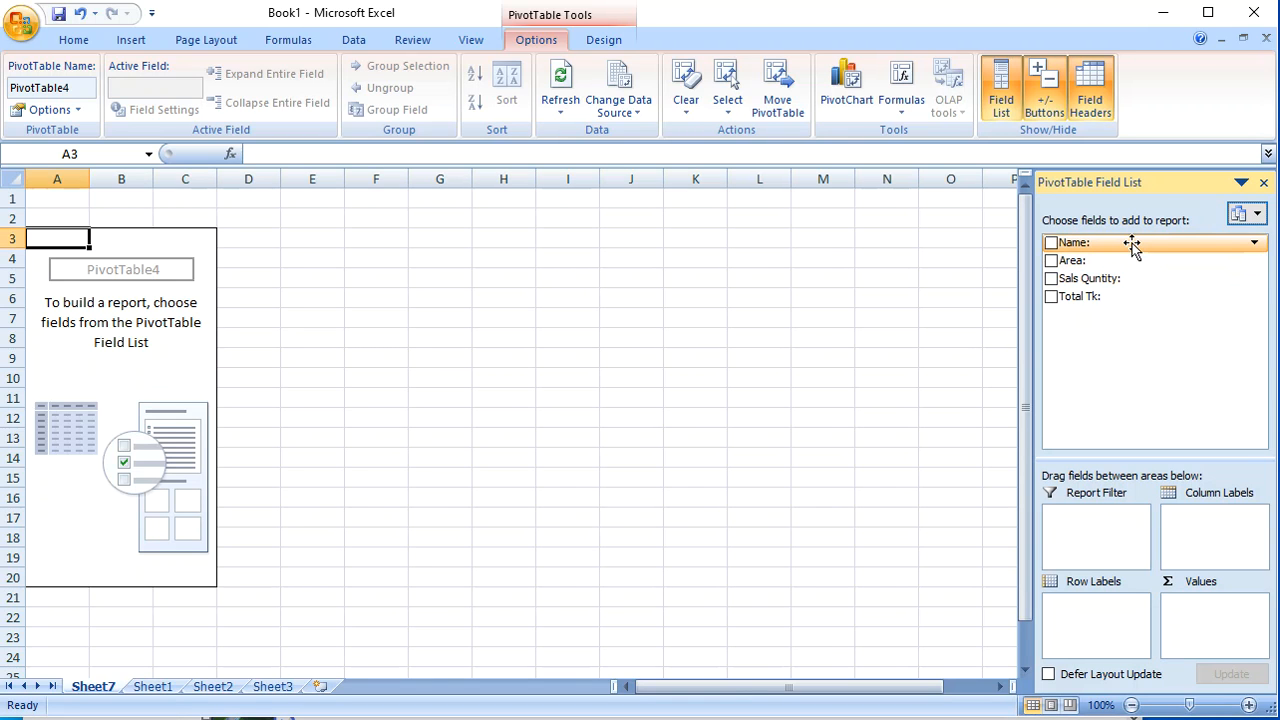
Step: Lay out the PivotTable with Name as row labels, Area as report filter, Sals Quntity as column labels and Total Tk as summed values
left_click_drag(1131, 246, 1110, 625)
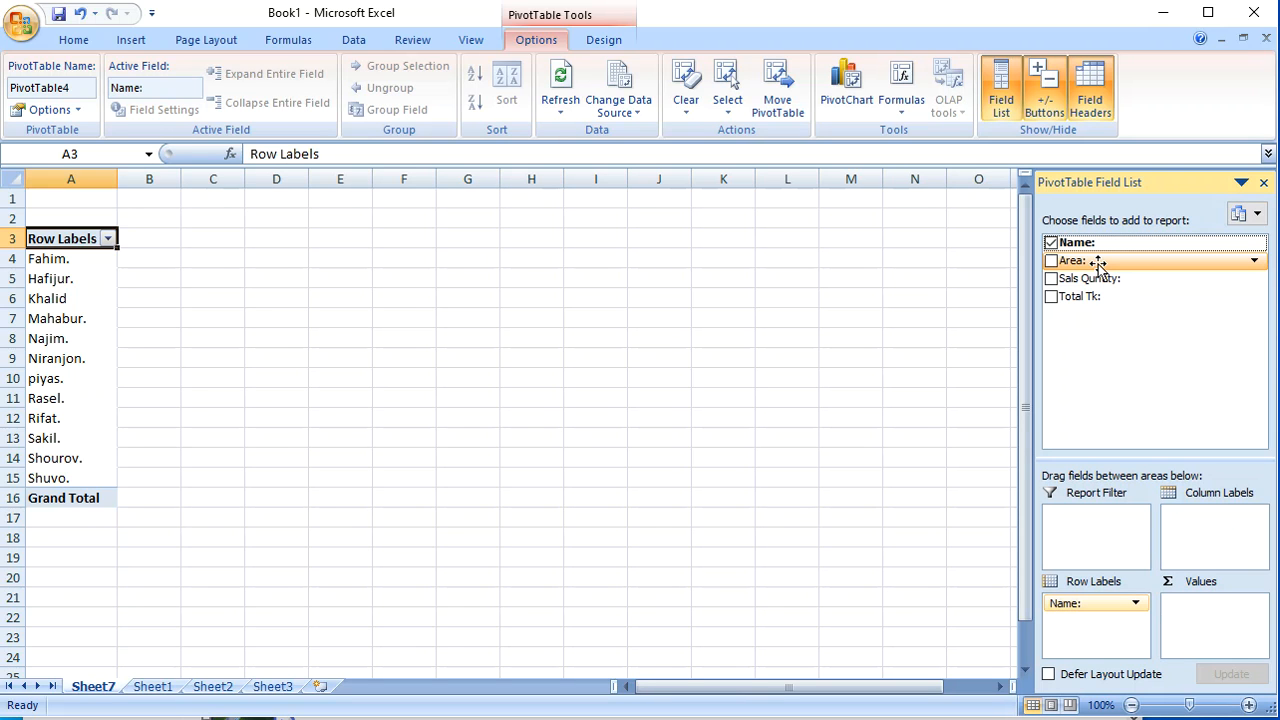
left_click_drag(1098, 264, 1093, 535)
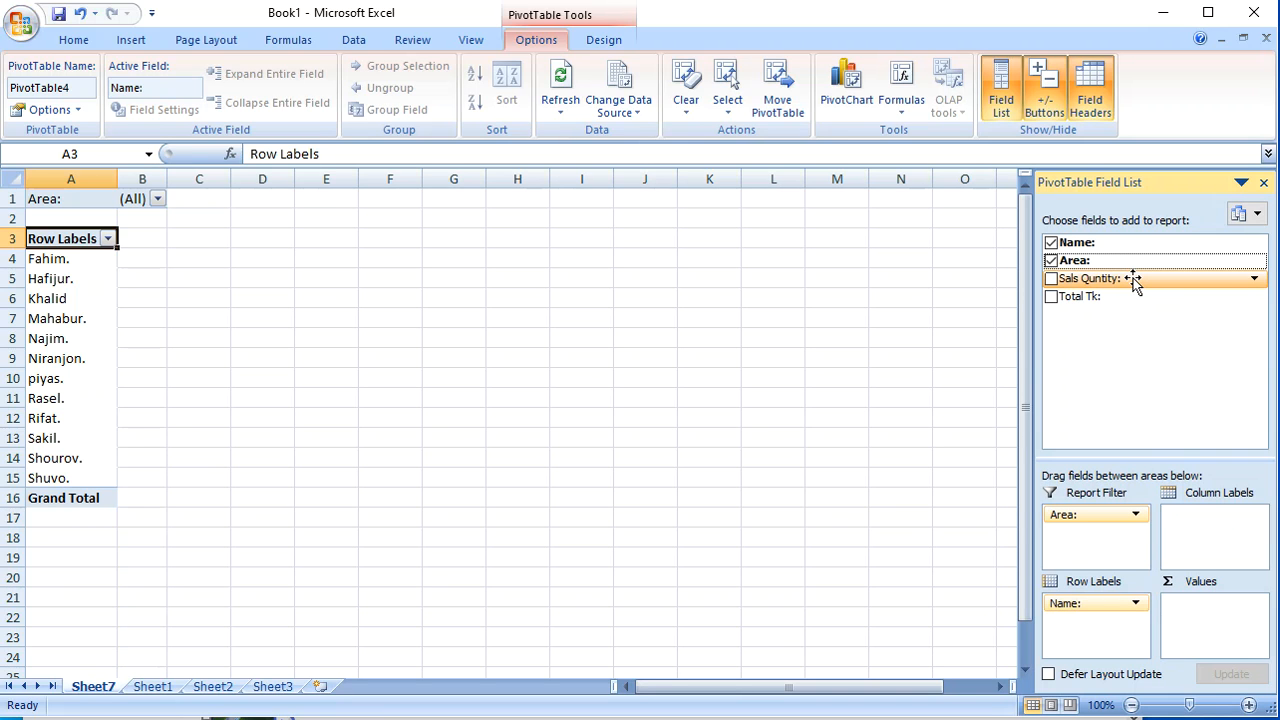
left_click_drag(1133, 283, 1240, 540)
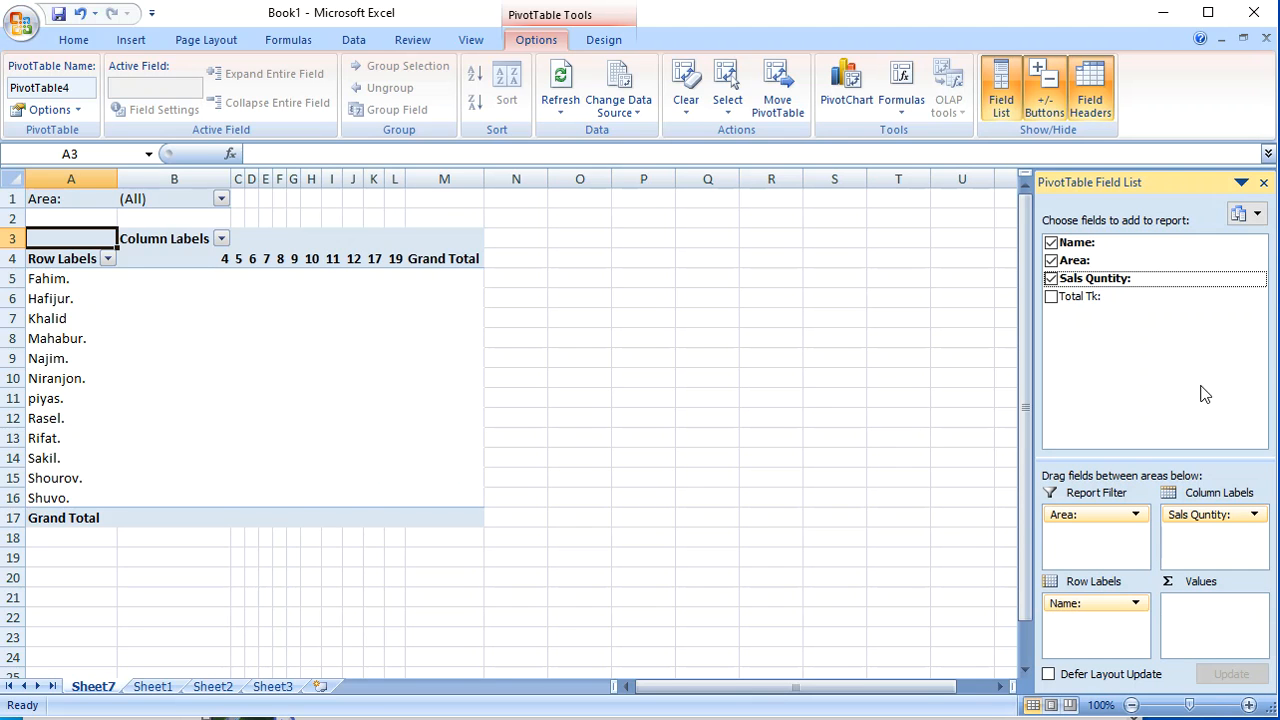
left_click_drag(1072, 300, 1214, 608)
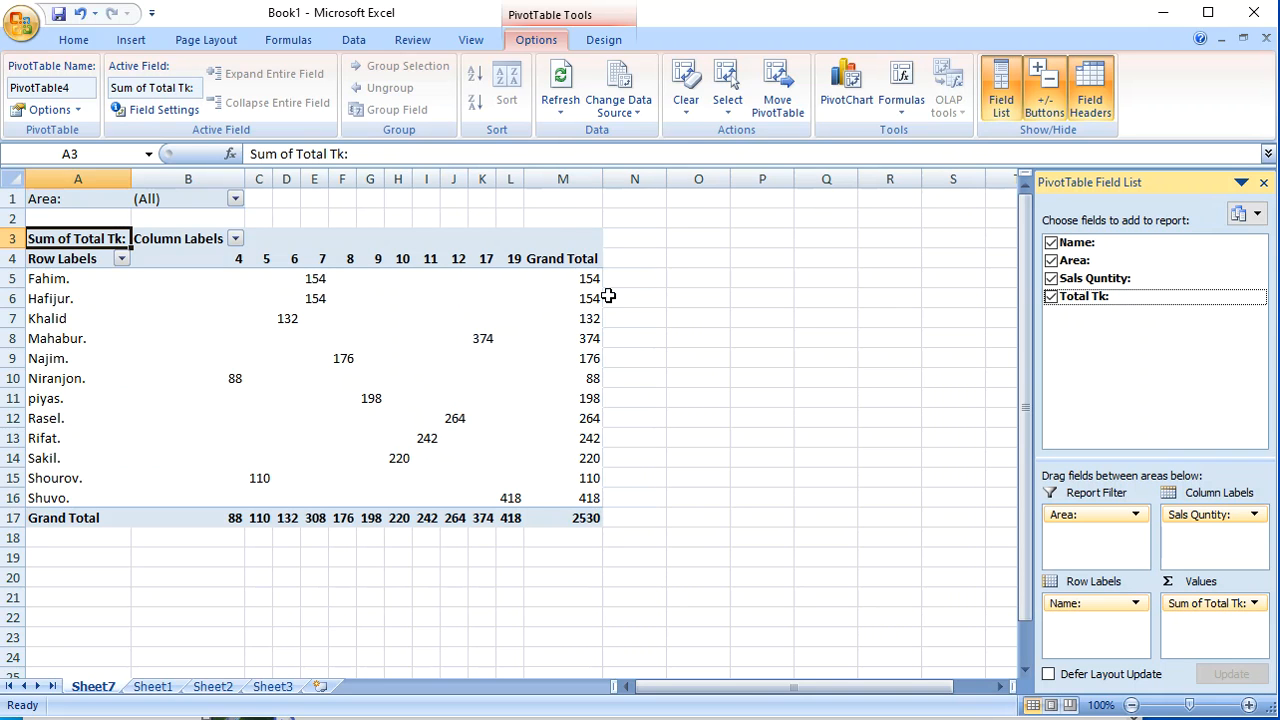
left_click(818, 336)
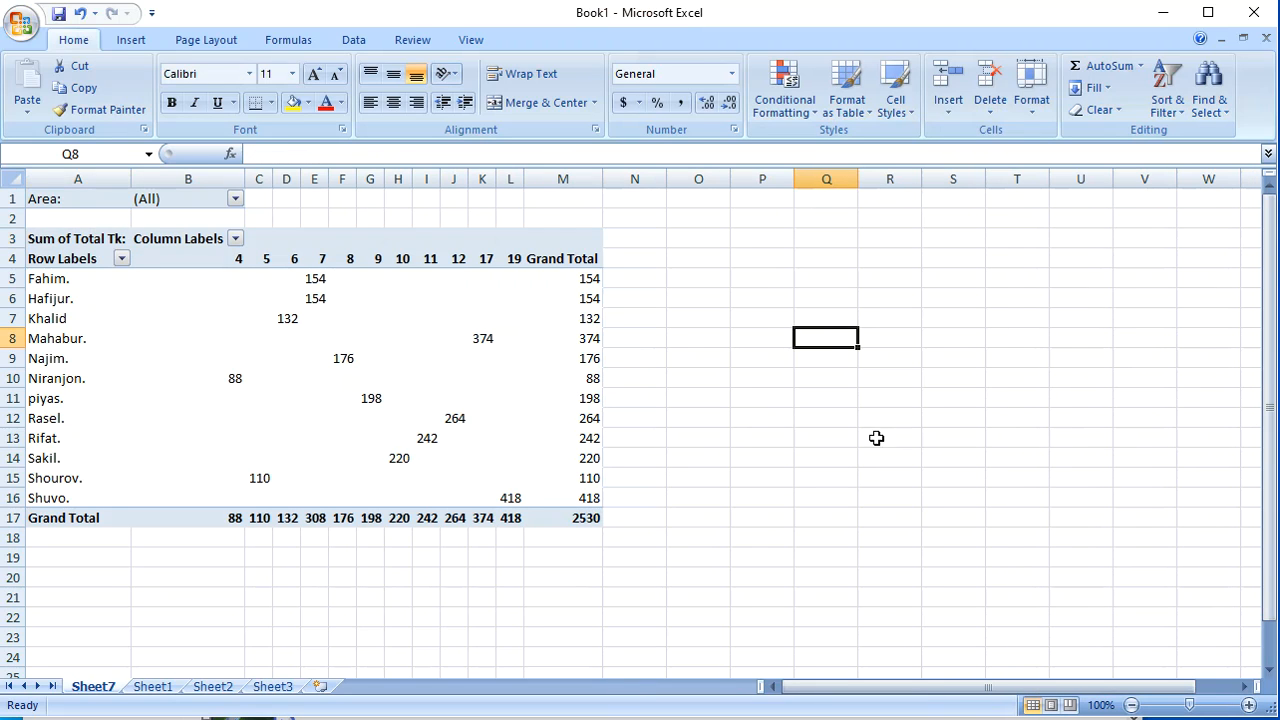
left_click(406, 584)
left_click(799, 422)
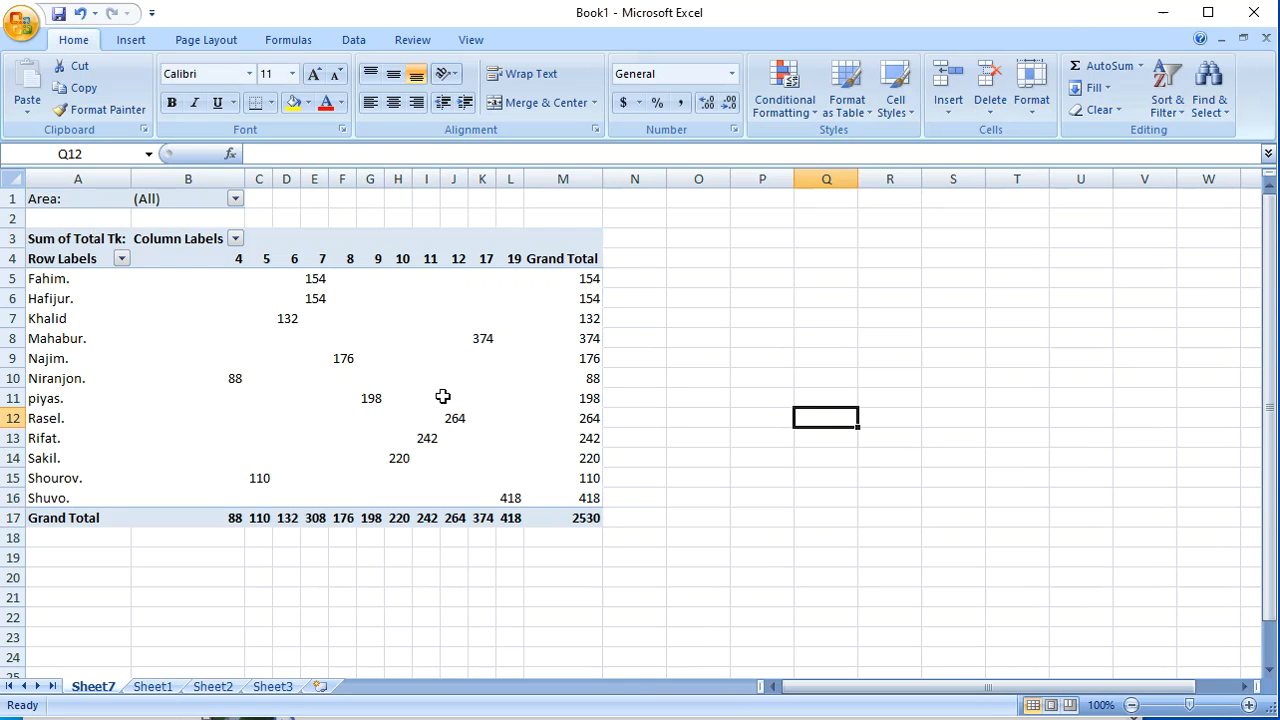
left_click(1136, 718)
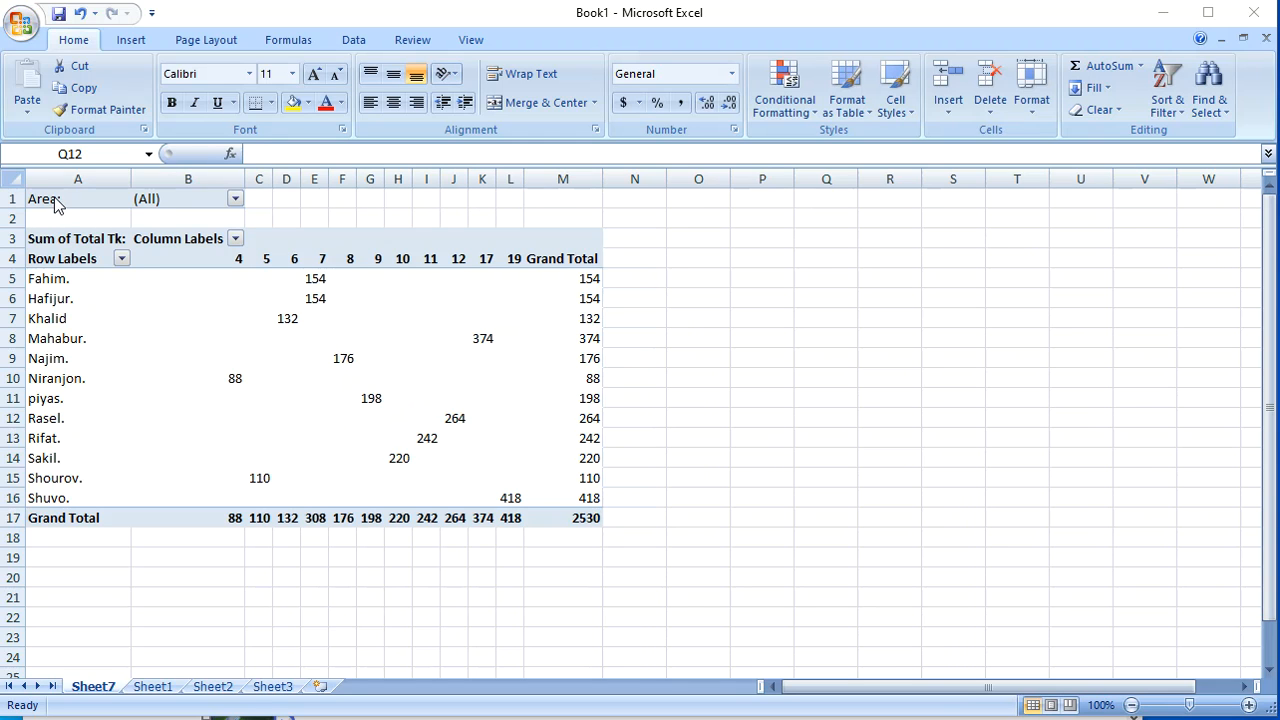
Step: Apply All Borders to the whole PivotTable range A1:M17, including the Area filter row
left_click_drag(83, 204, 583, 520)
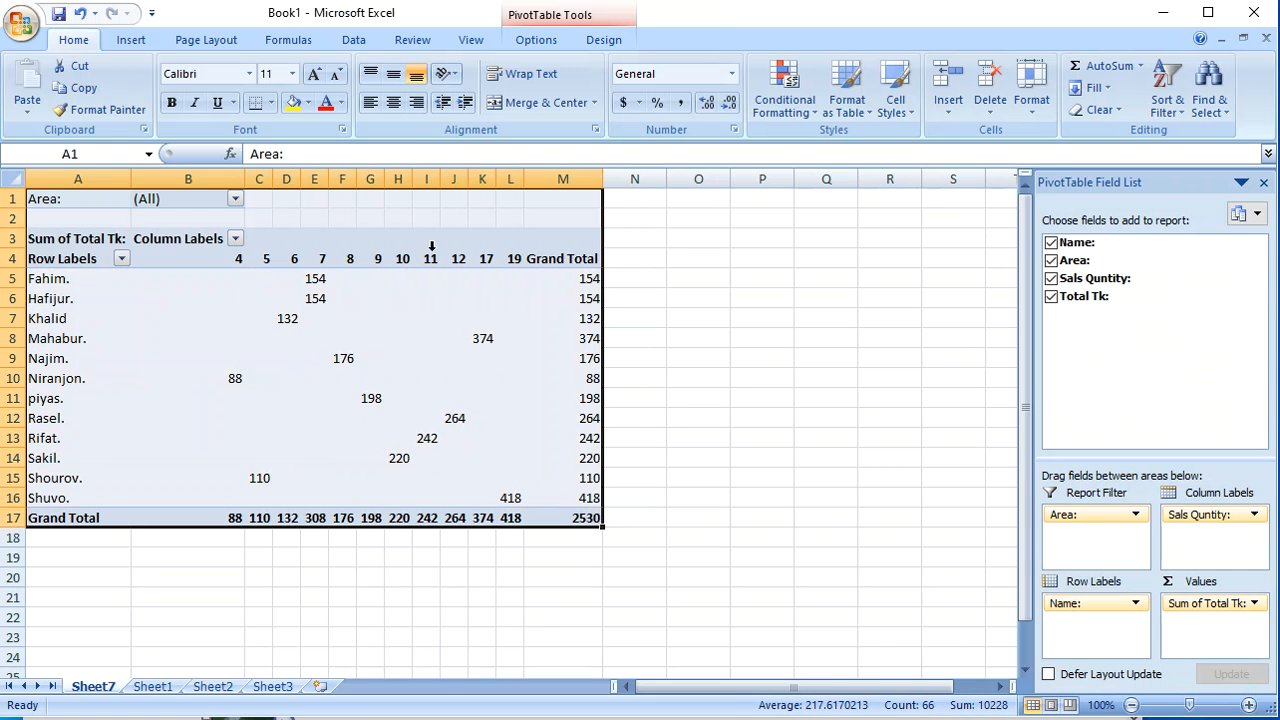
left_click(270, 102)
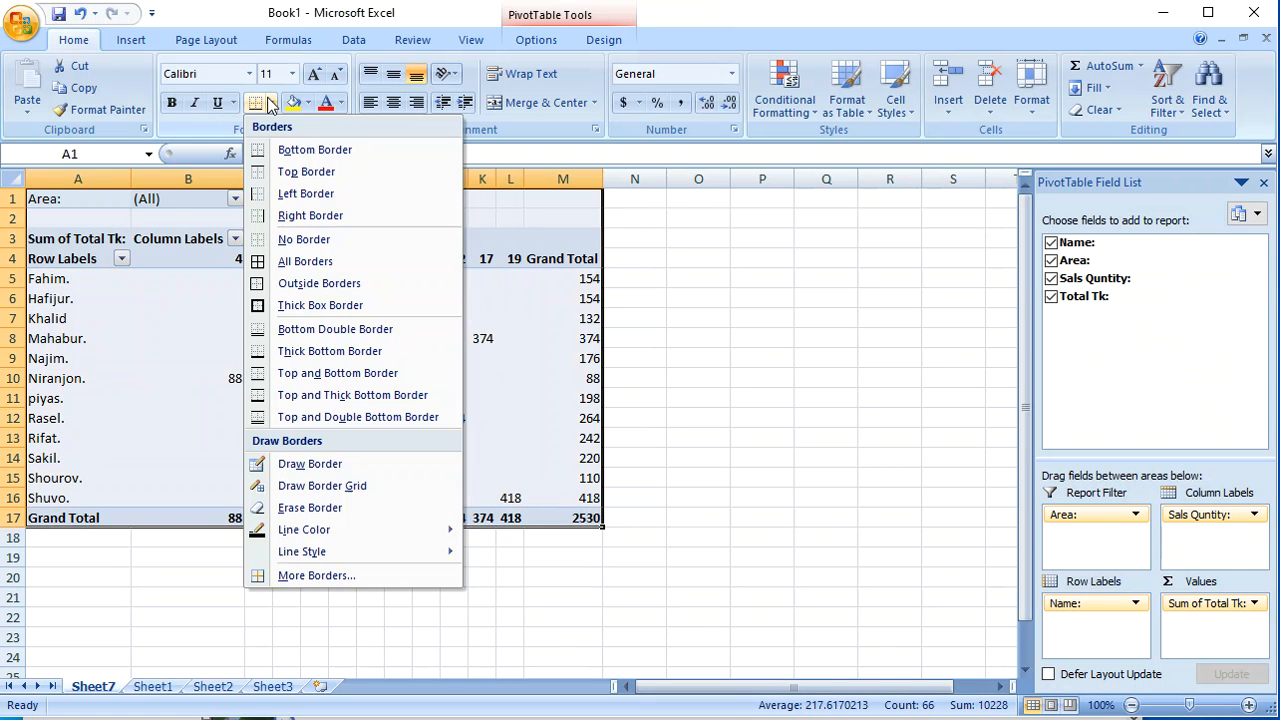
left_click(305, 261)
left_click(705, 351)
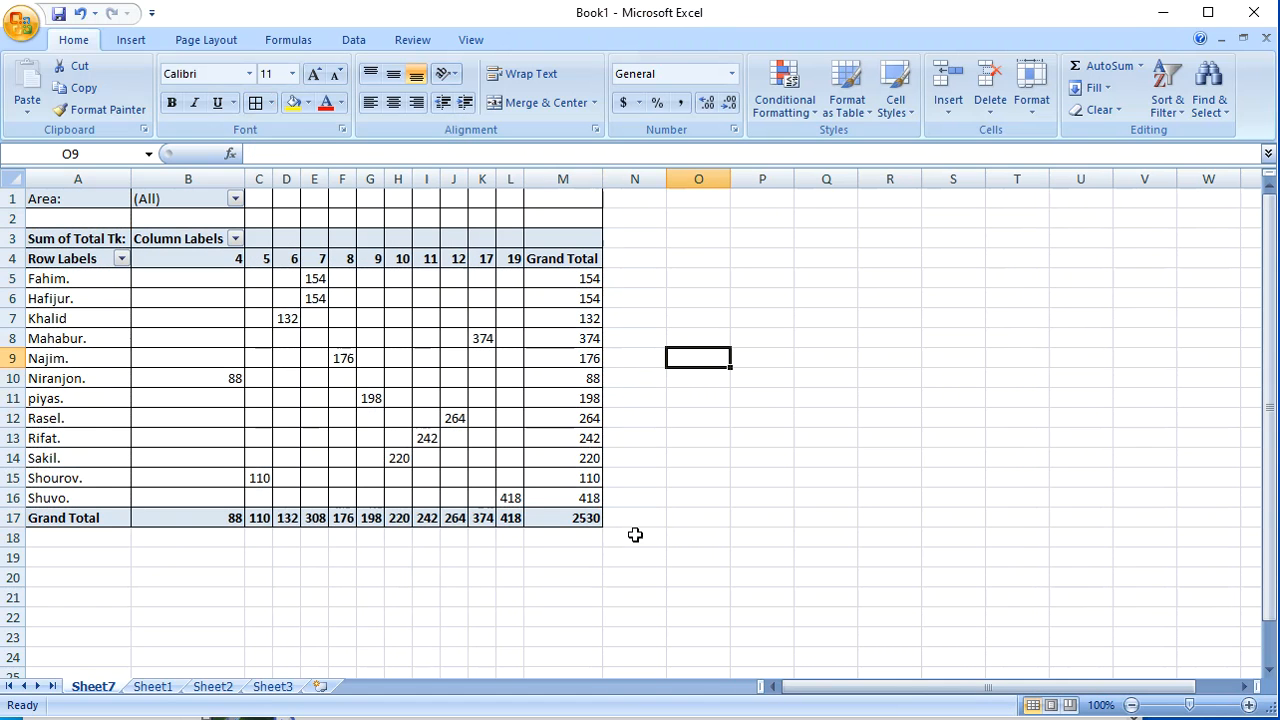
left_click(923, 319)
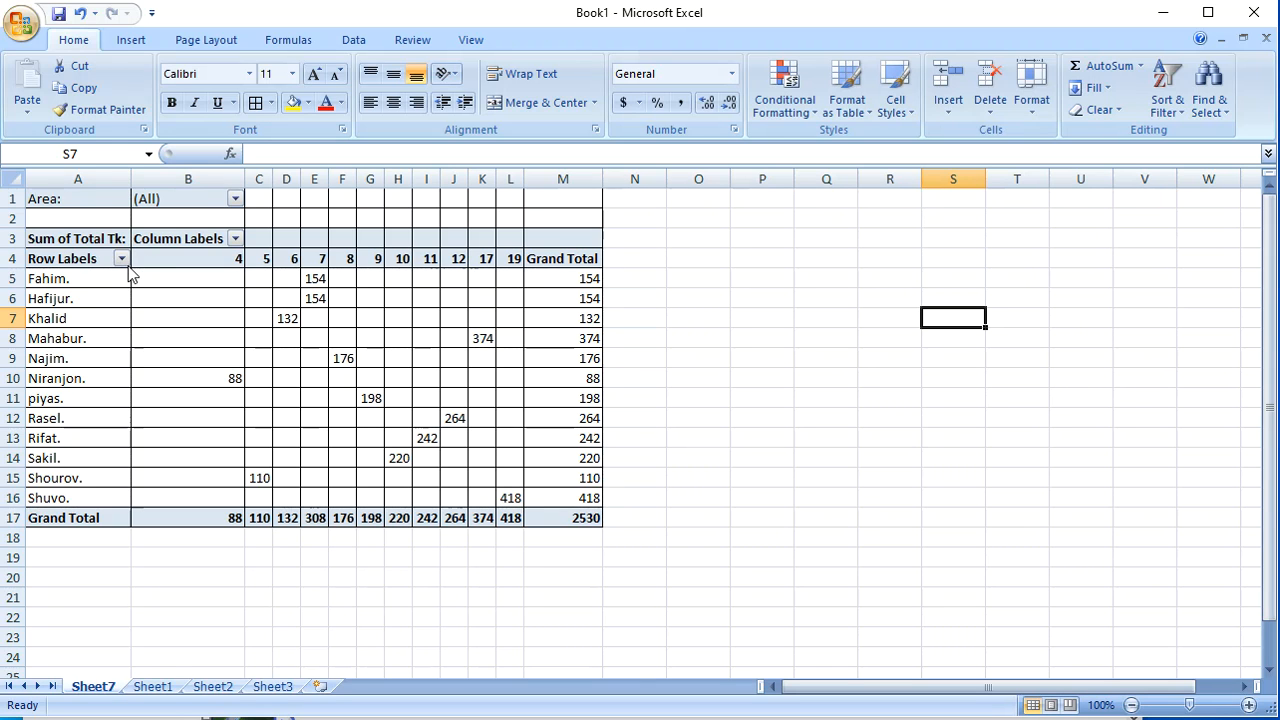
Step: Examine the filter choices offered for the row labels and for the Area report filter without applying any
left_click(121, 261)
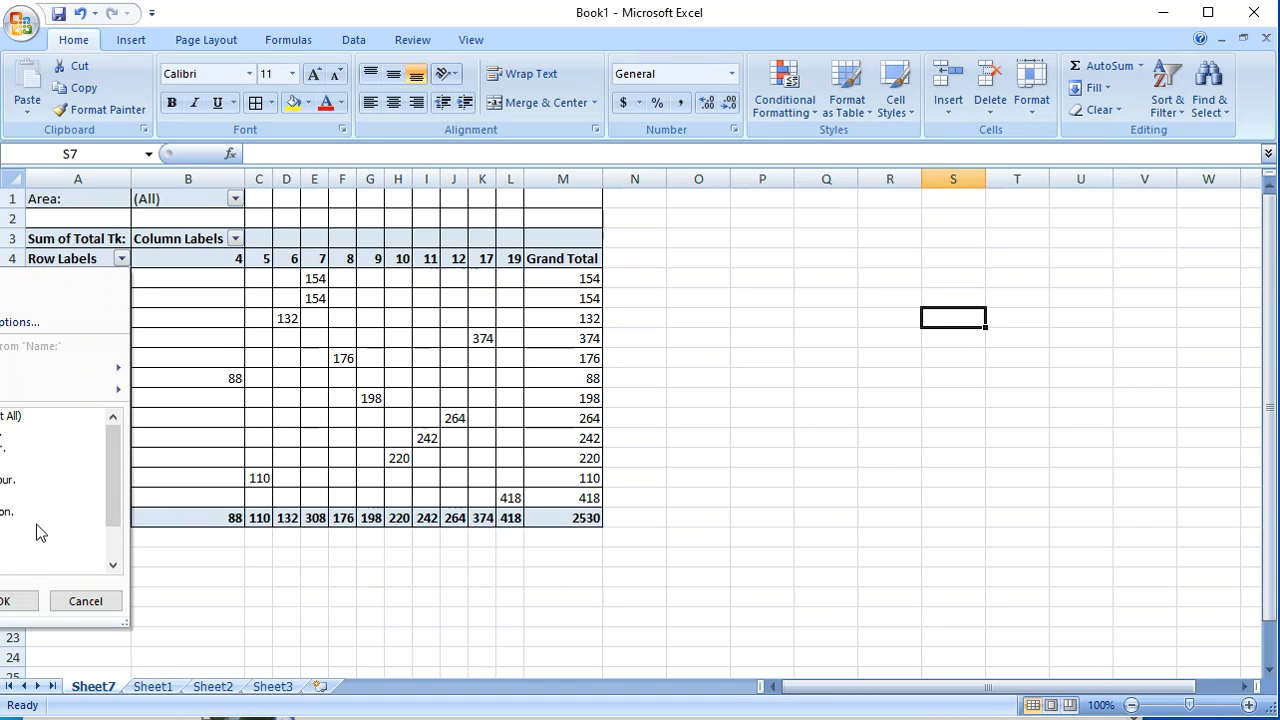
left_click(92, 601)
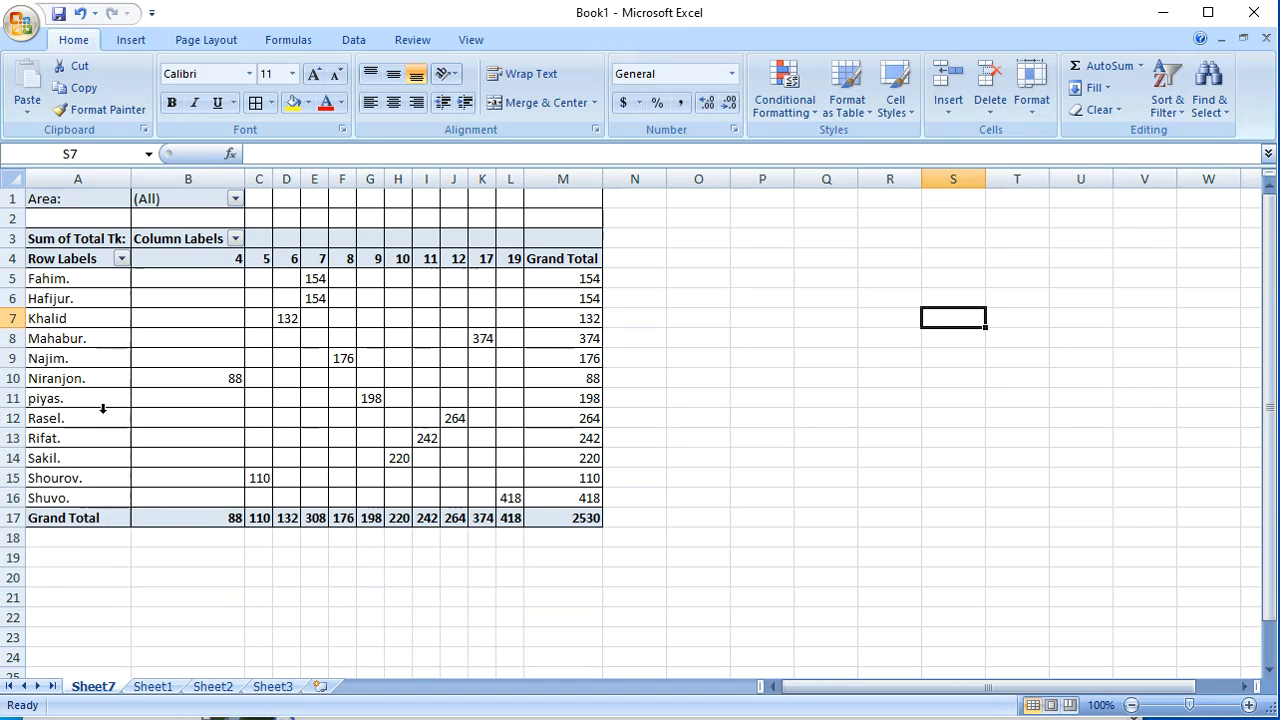
left_click(232, 200)
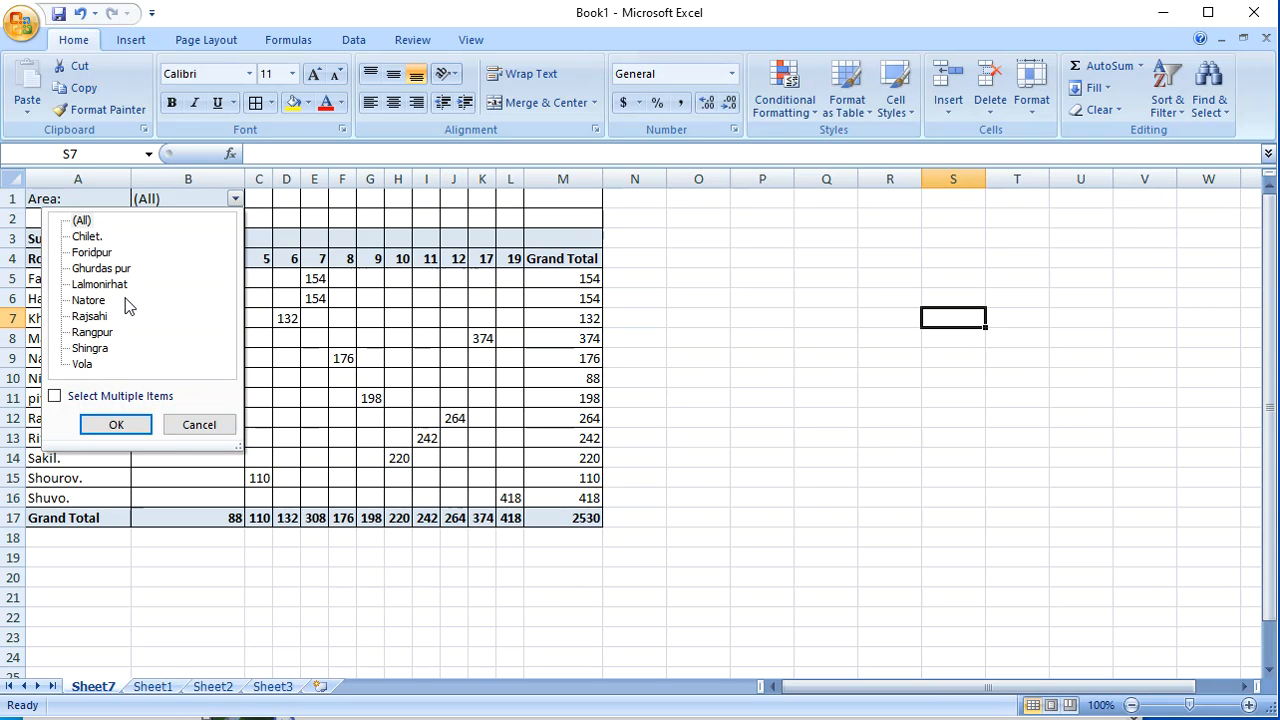
left_click(714, 562)
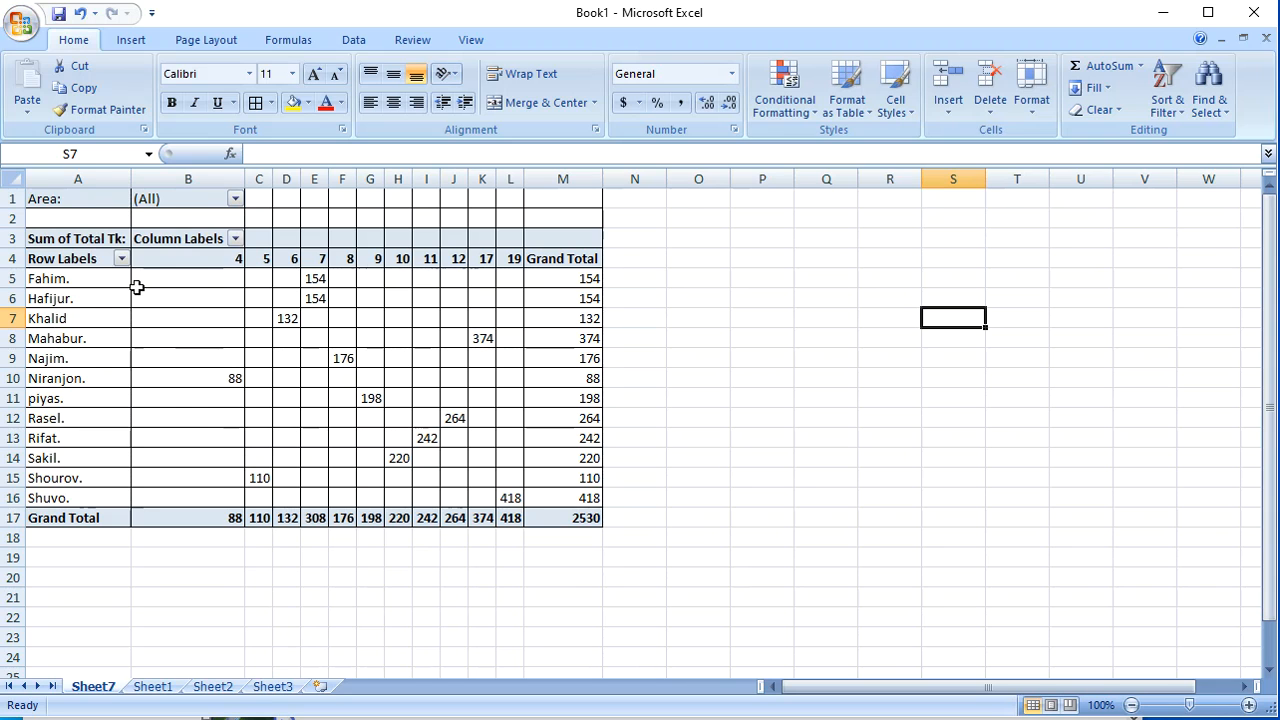
Step: Filter the PivotTable's row labels to show only the first salesperson in the list
left_click(121, 260)
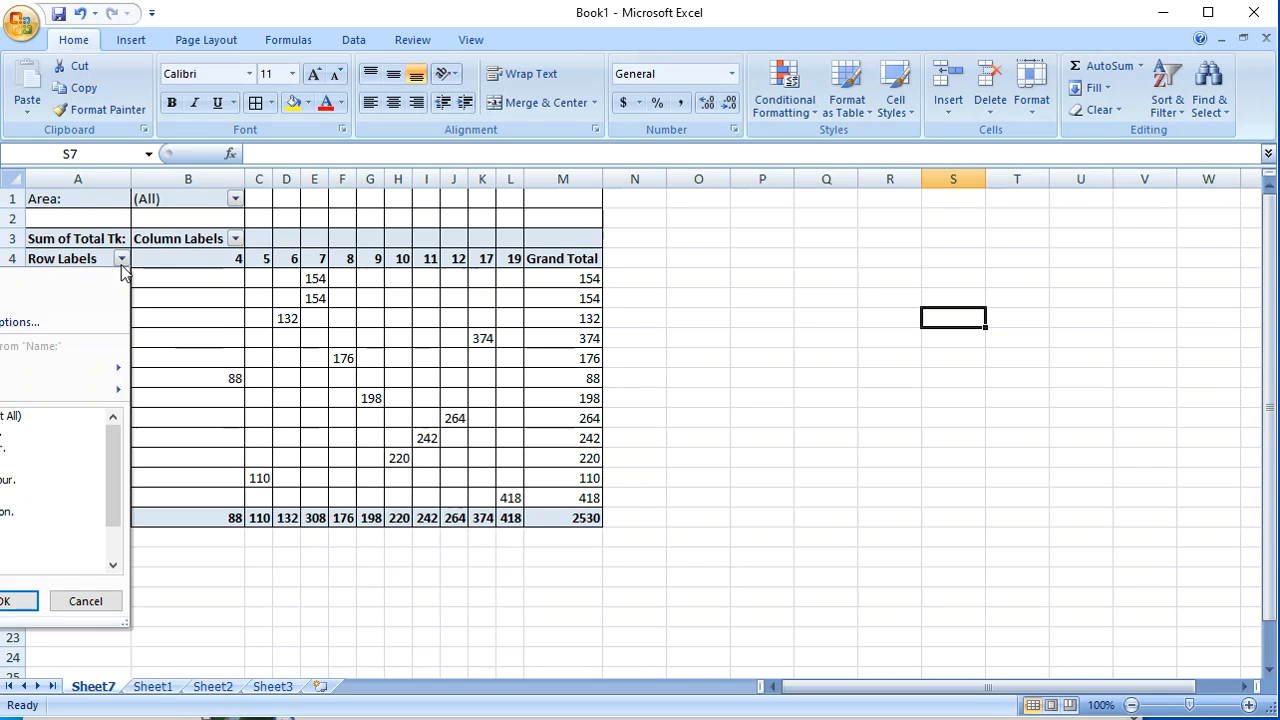
left_click(8, 415)
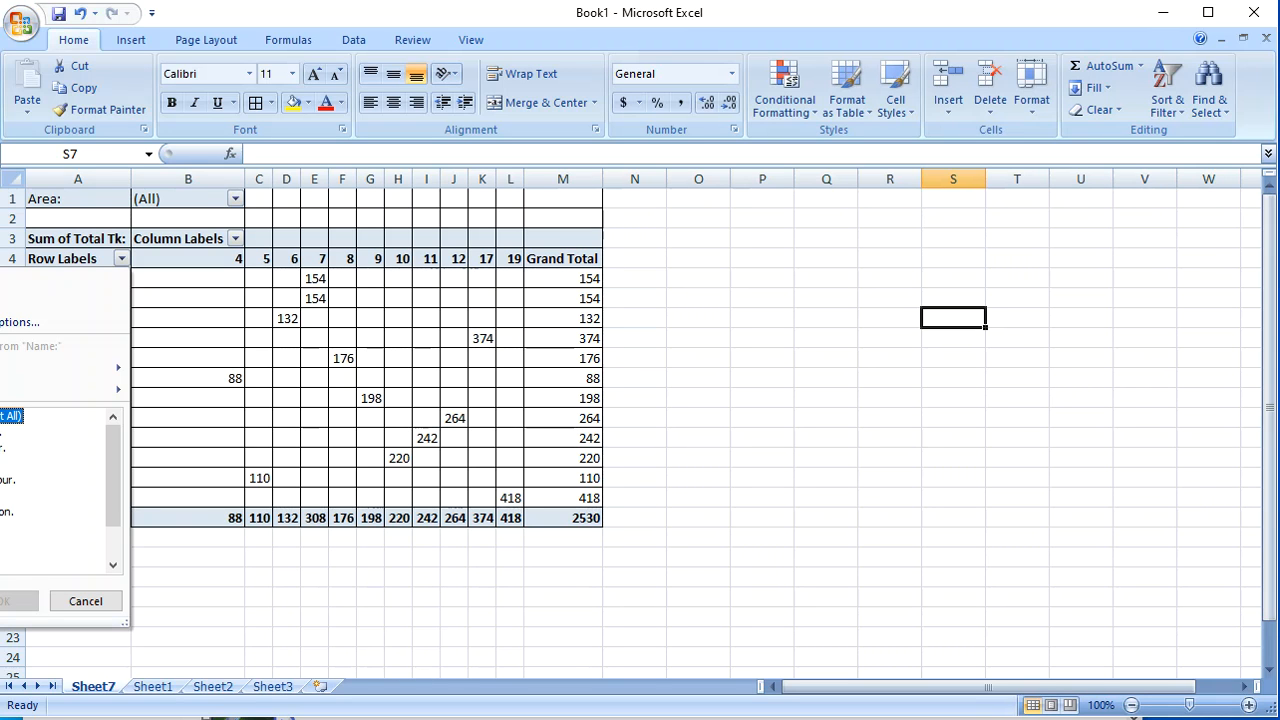
left_click(2, 432)
left_click(30, 608)
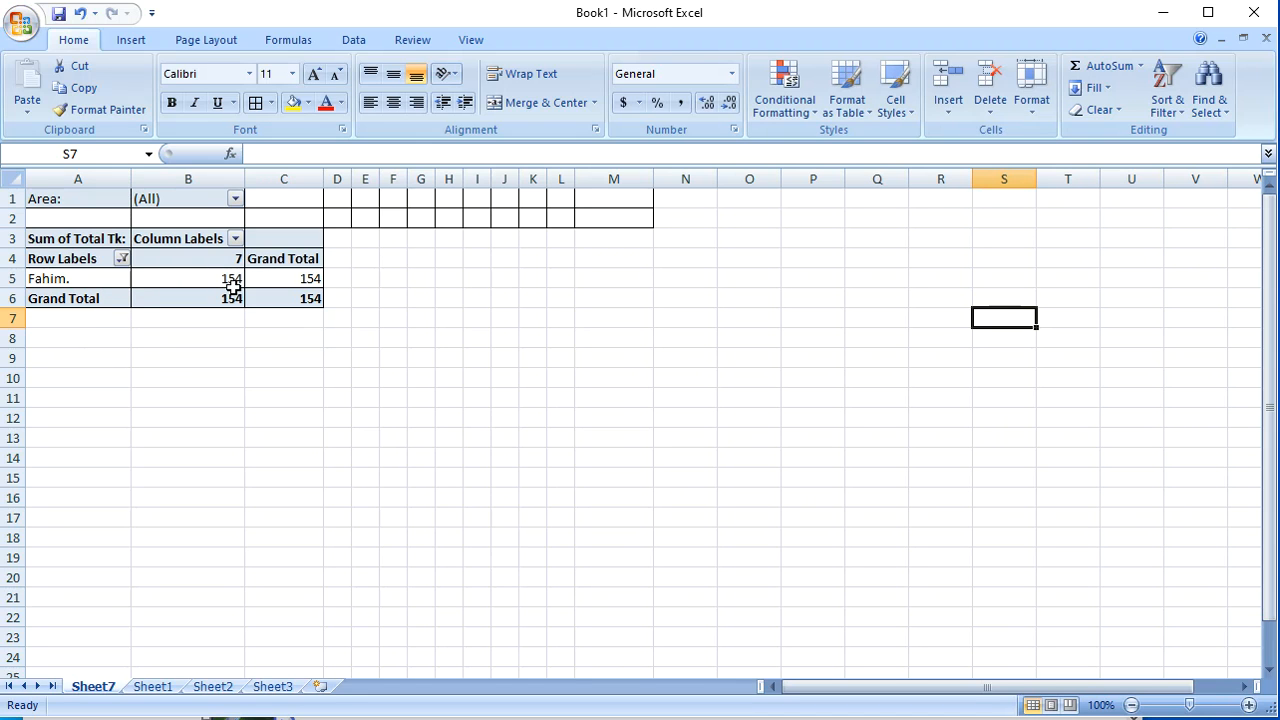
Step: Reset the row labels filter to Select All so every salesperson is included
mouse_move(236, 299)
left_click(121, 258)
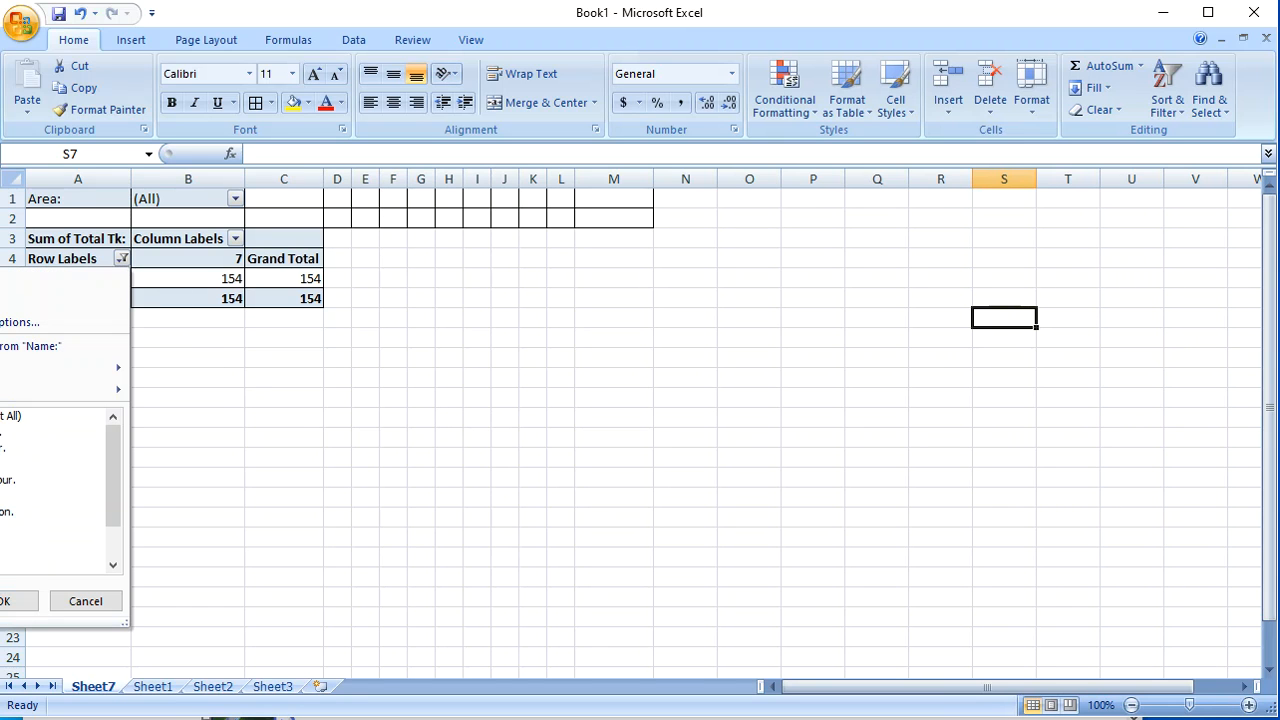
left_click(10, 415)
left_click(8, 601)
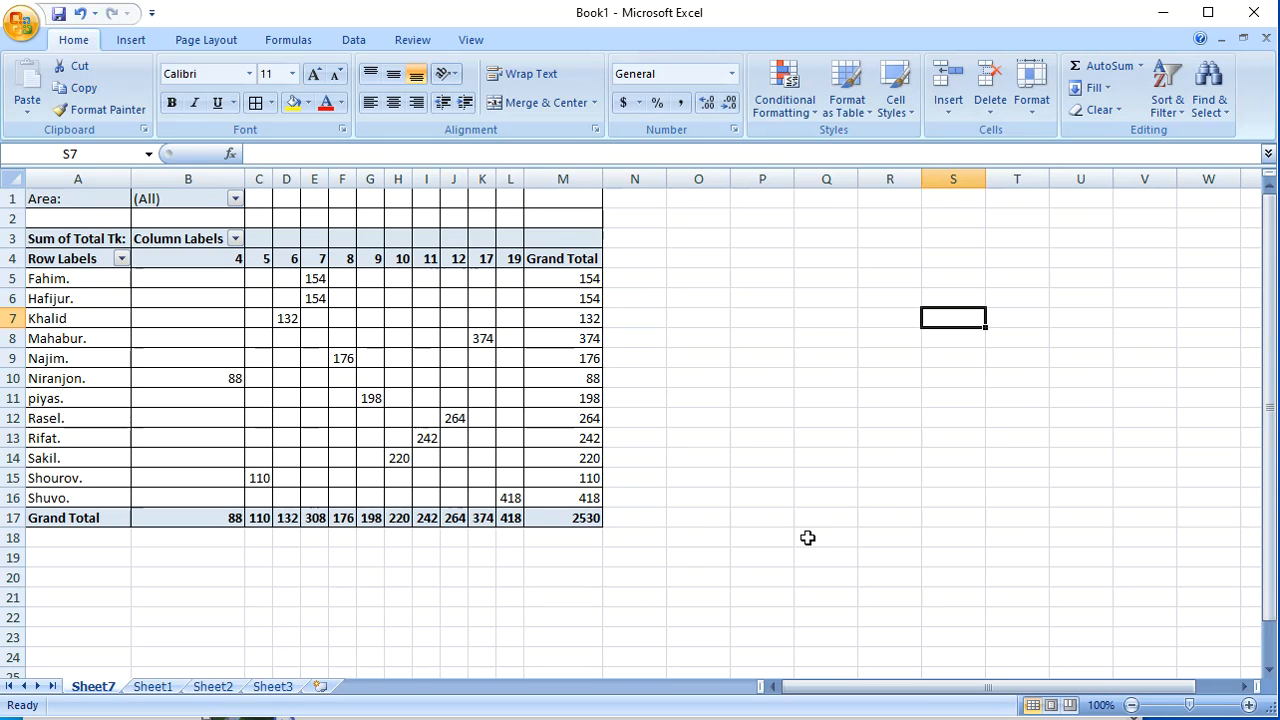
left_click(783, 312)
left_click(928, 451)
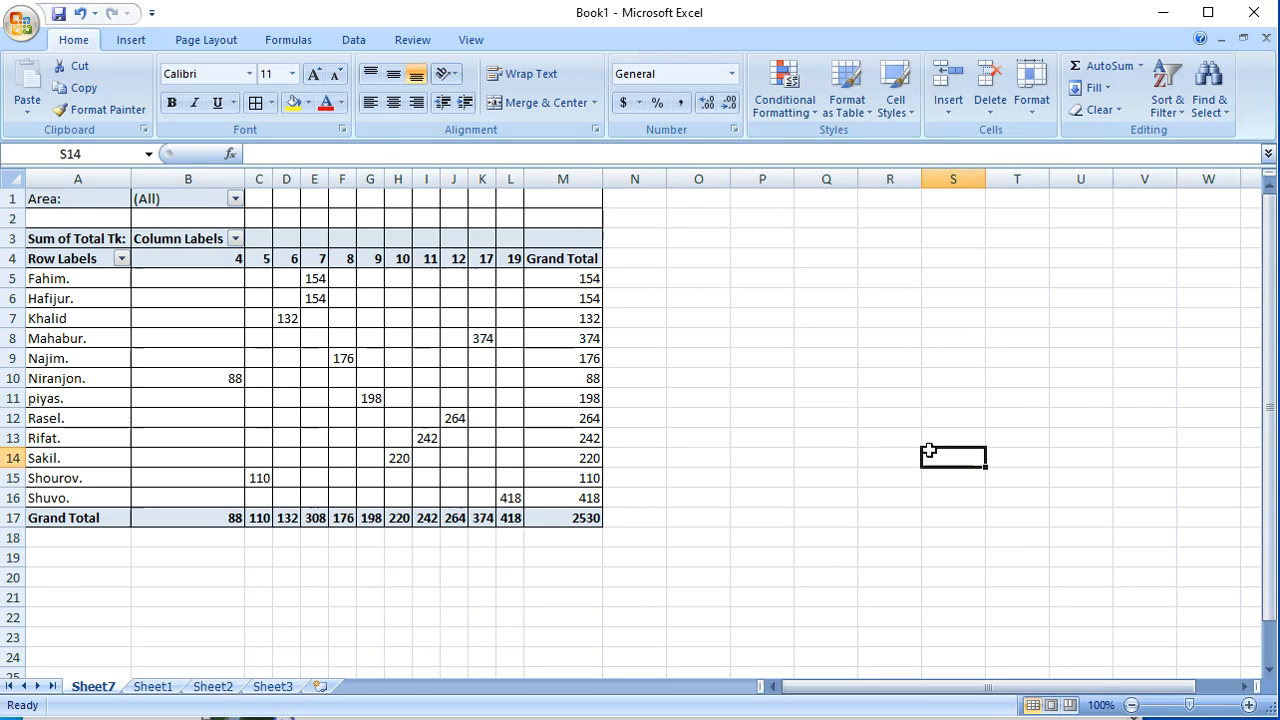
Step: Filter the PivotTable's Area report filter to show only Natore, with Select Multiple Items enabled
left_click(236, 200)
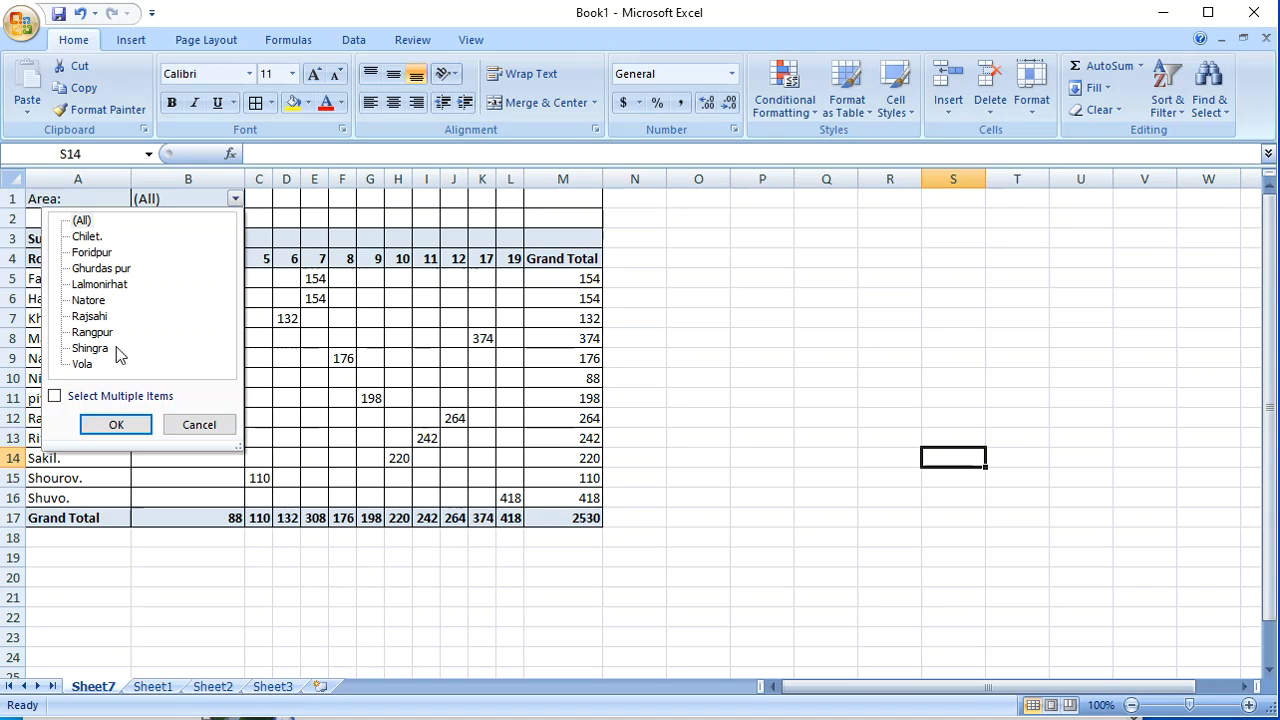
left_click(89, 300)
left_click(55, 398)
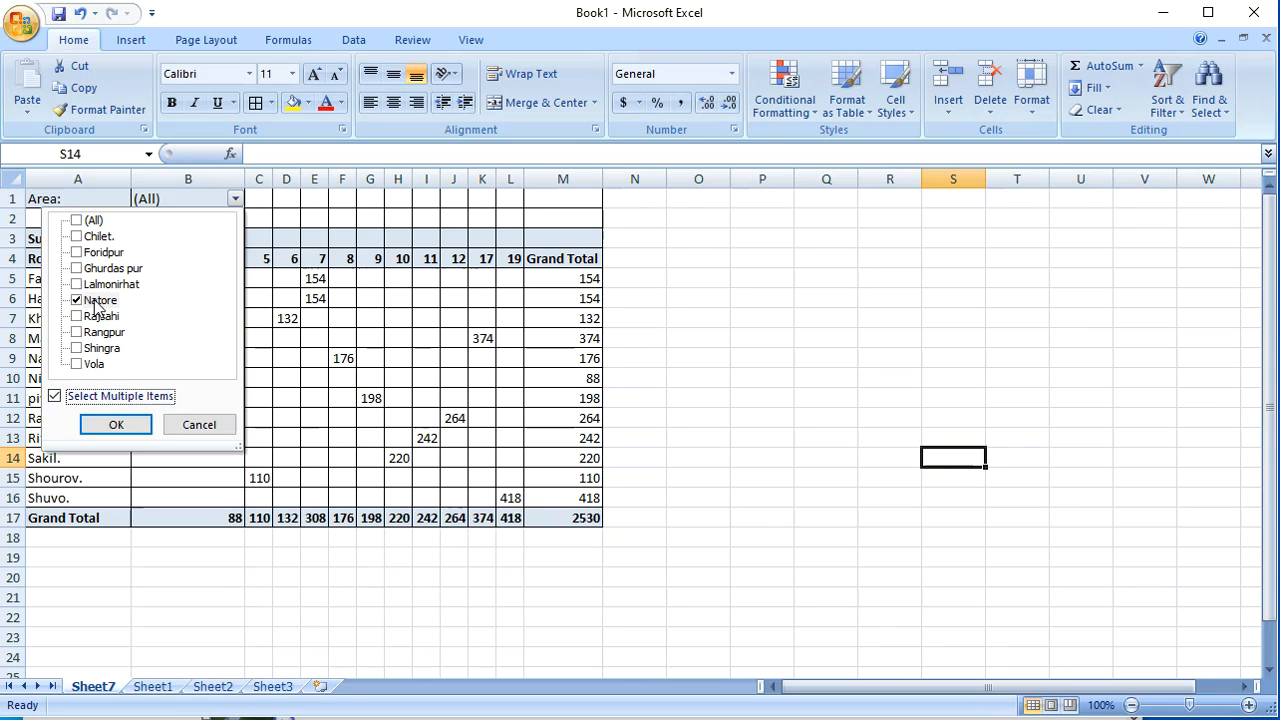
left_click(113, 435)
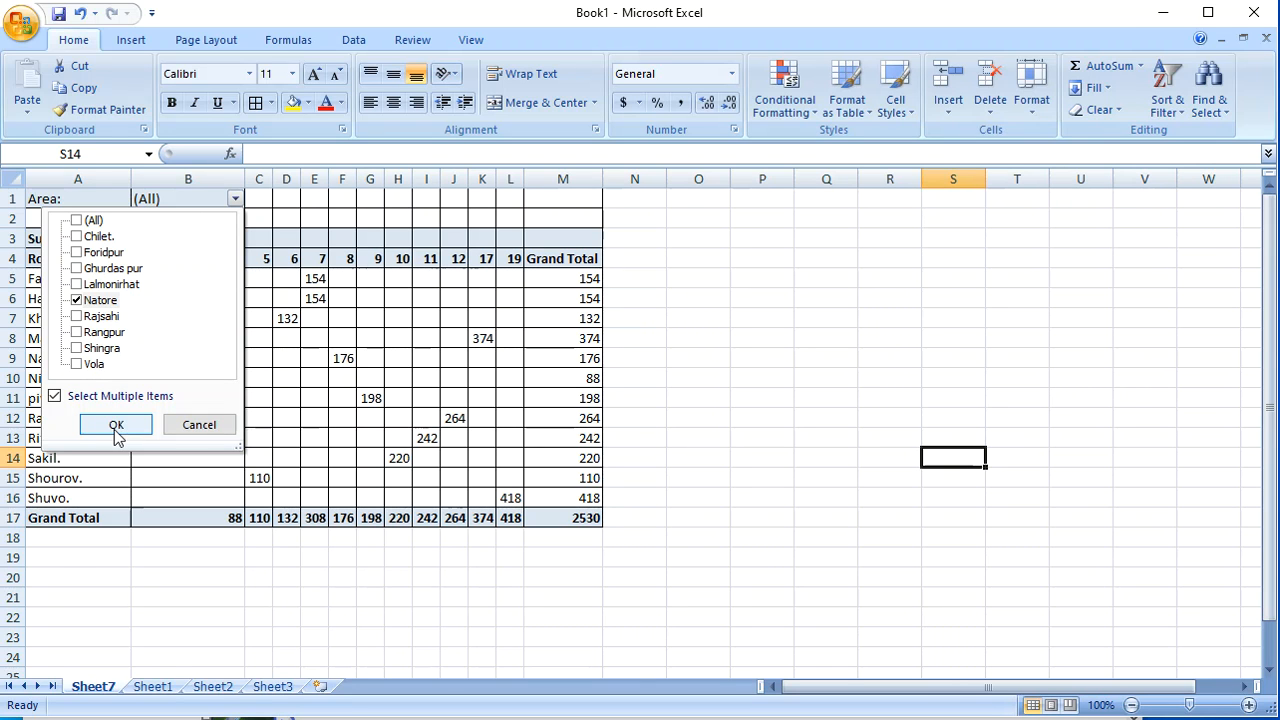
left_click(116, 428)
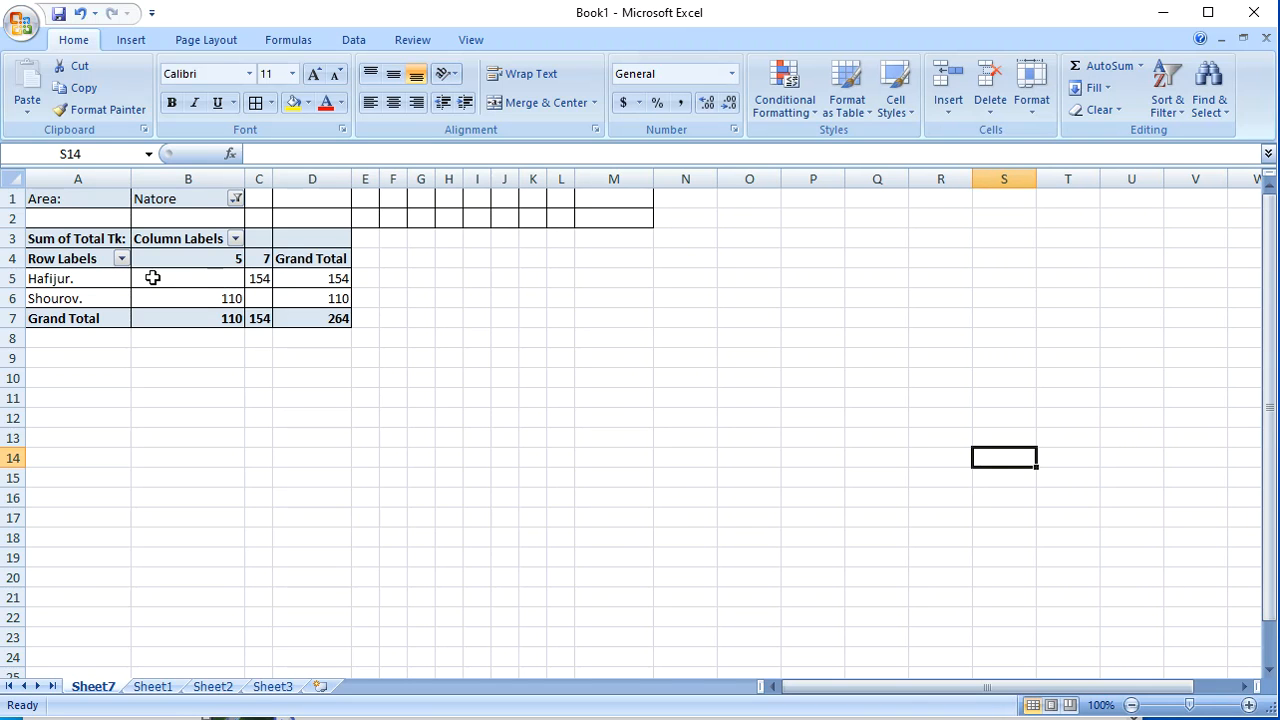
mouse_move(276, 278)
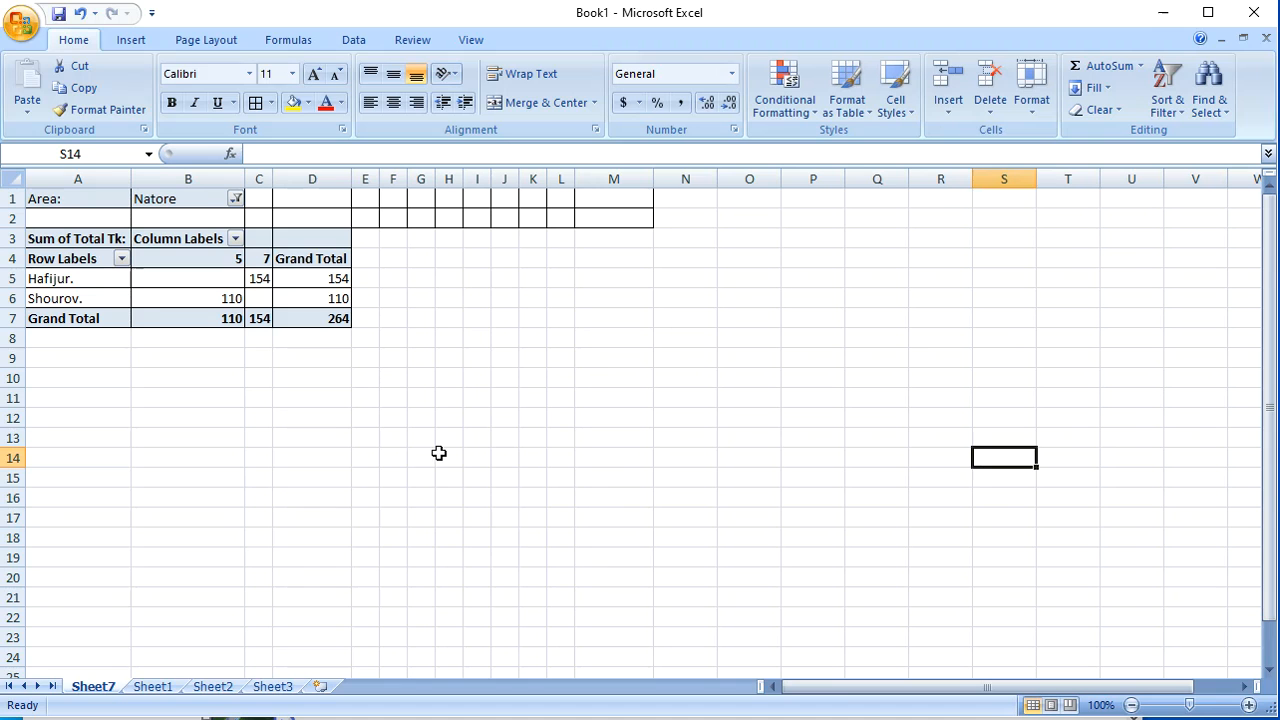
left_click(690, 338)
left_click(470, 414)
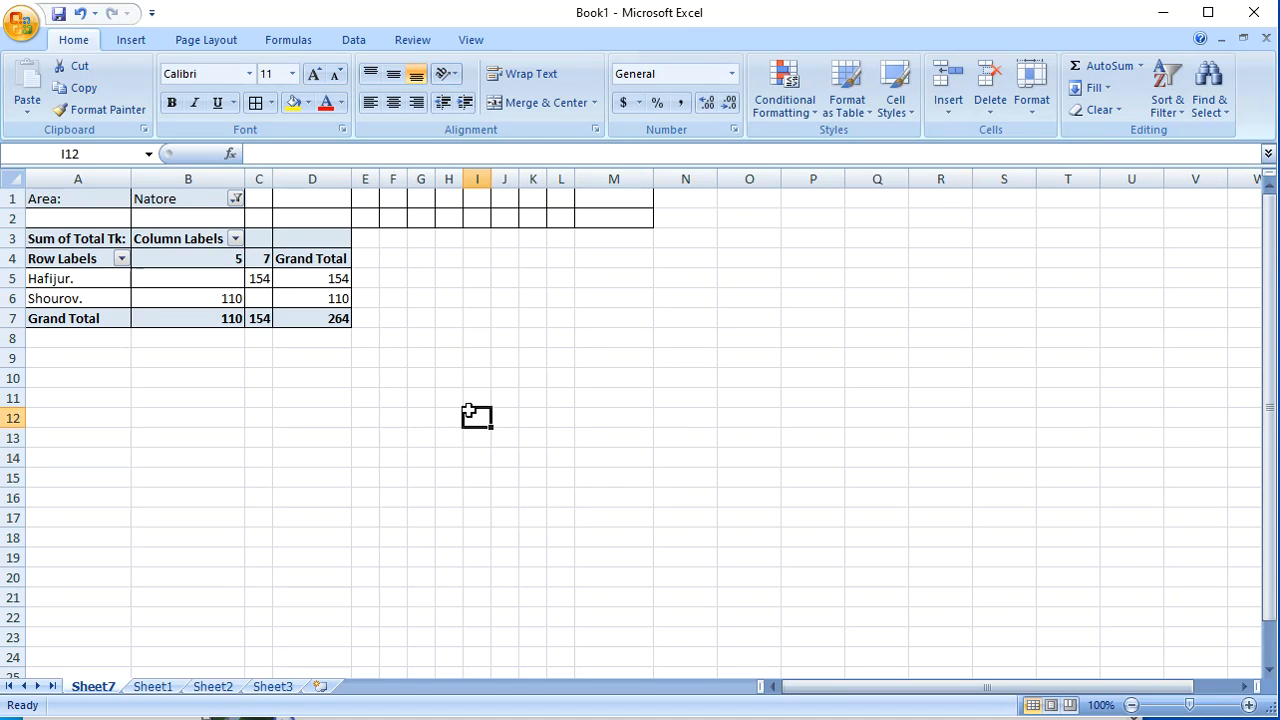
left_click(326, 517)
left_click(182, 421)
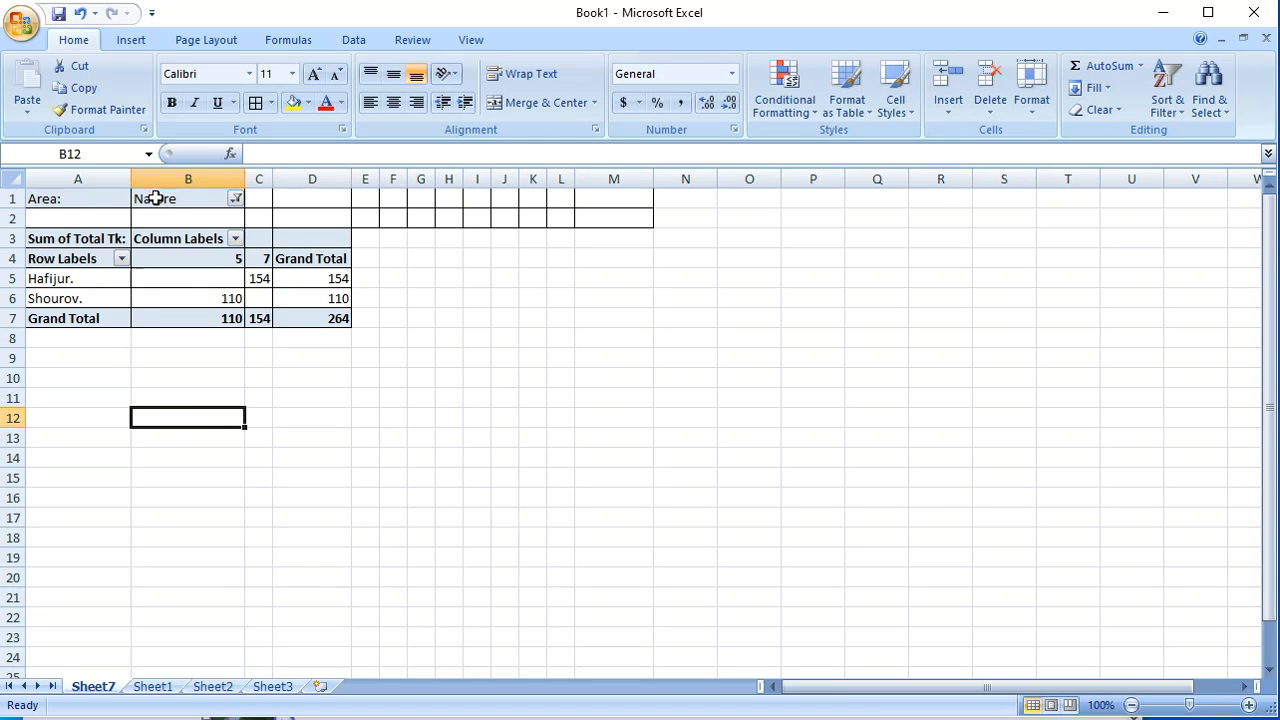
Step: Reset the Area report filter to (All) so every area is included
left_click(236, 199)
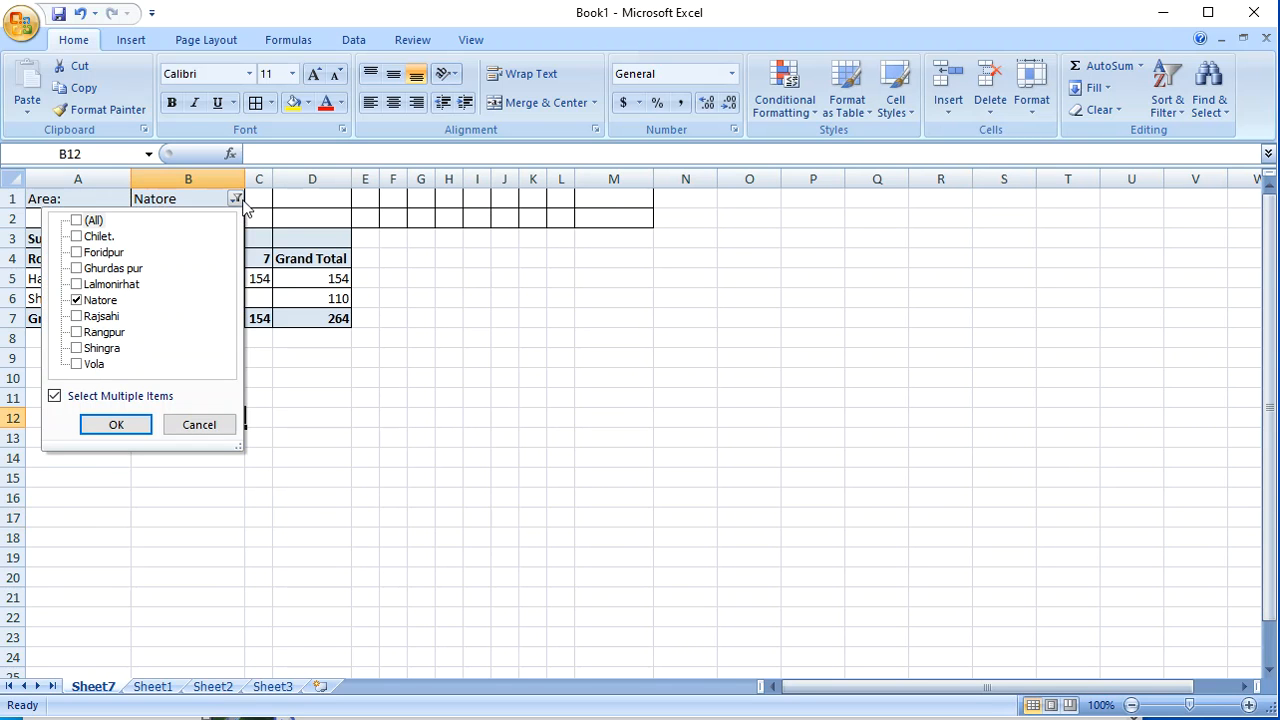
left_click(76, 220)
left_click(113, 424)
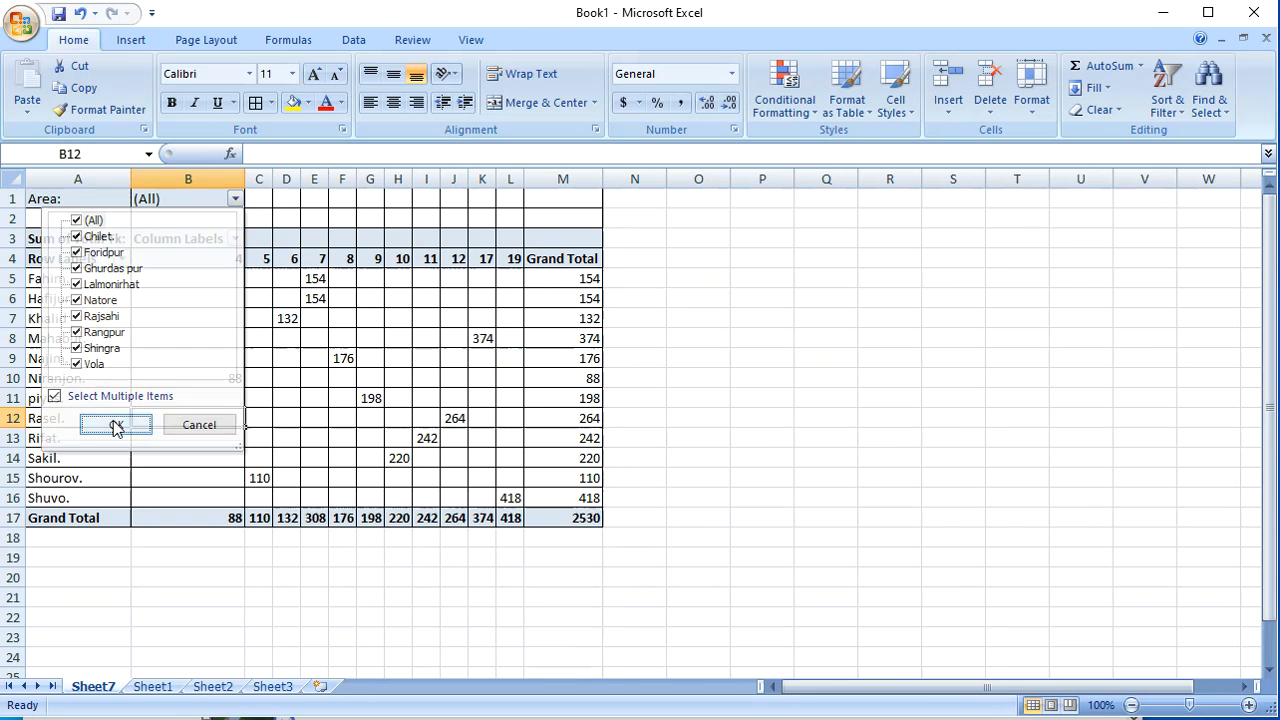
left_click(926, 364)
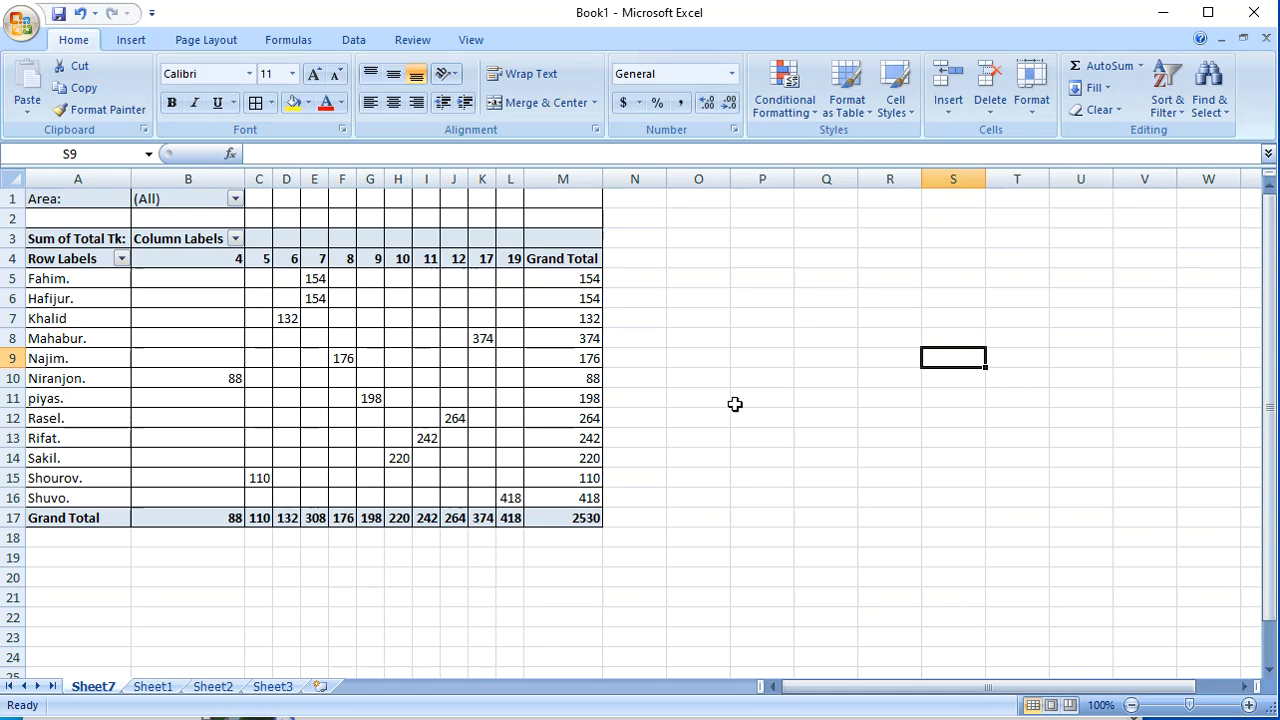
left_click(205, 597)
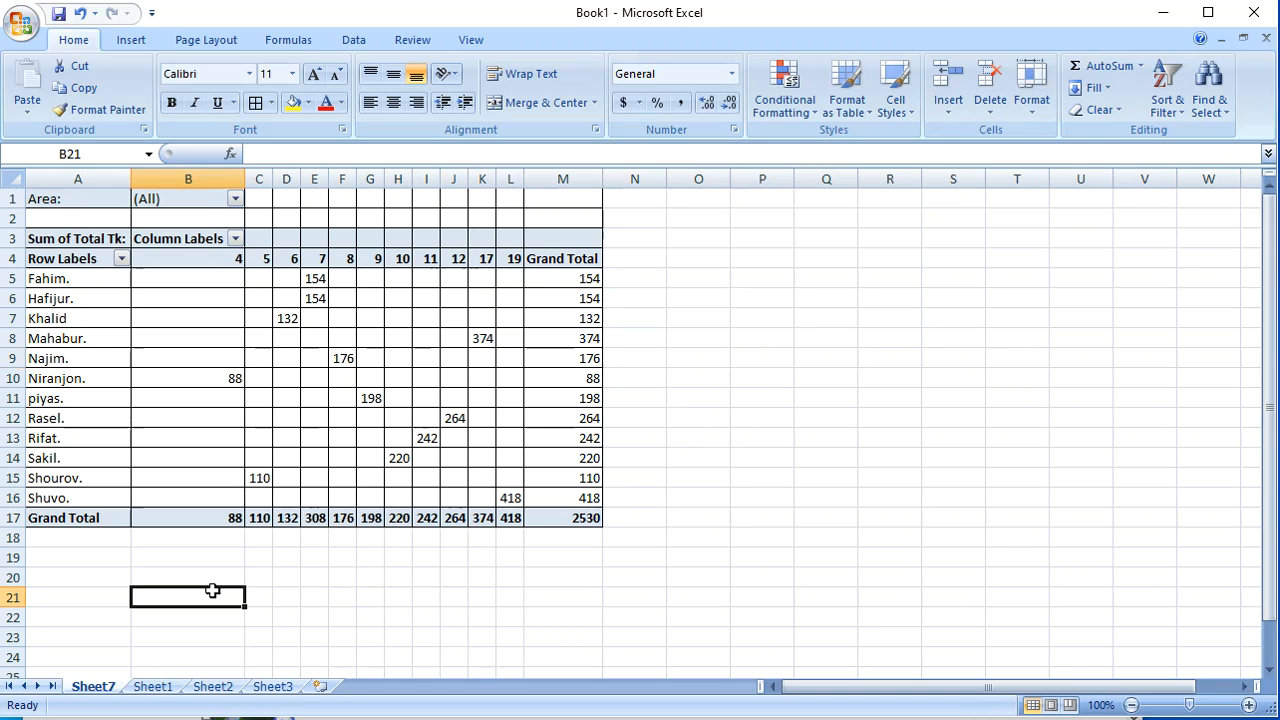
left_click(776, 418)
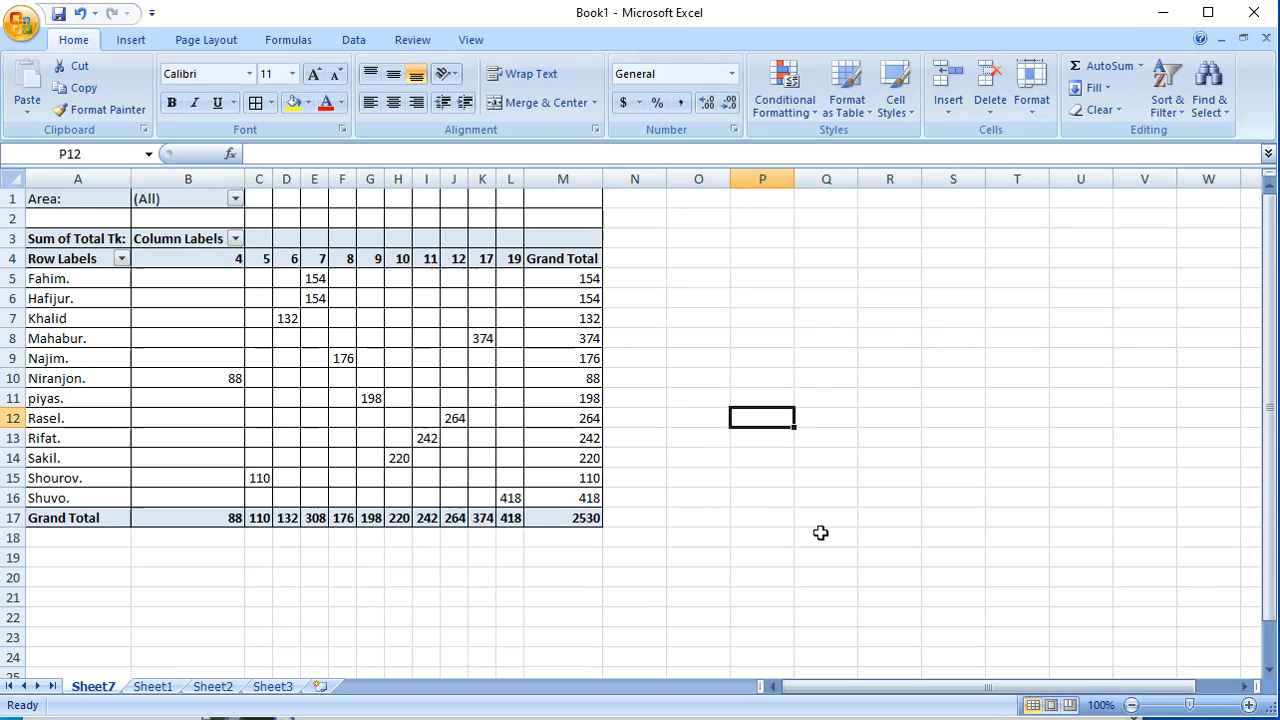
left_click(912, 356)
left_click(765, 320)
left_click(760, 457)
left_click(900, 242)
left_click(818, 313)
left_click(938, 336)
left_click(690, 316)
left_click(884, 318)
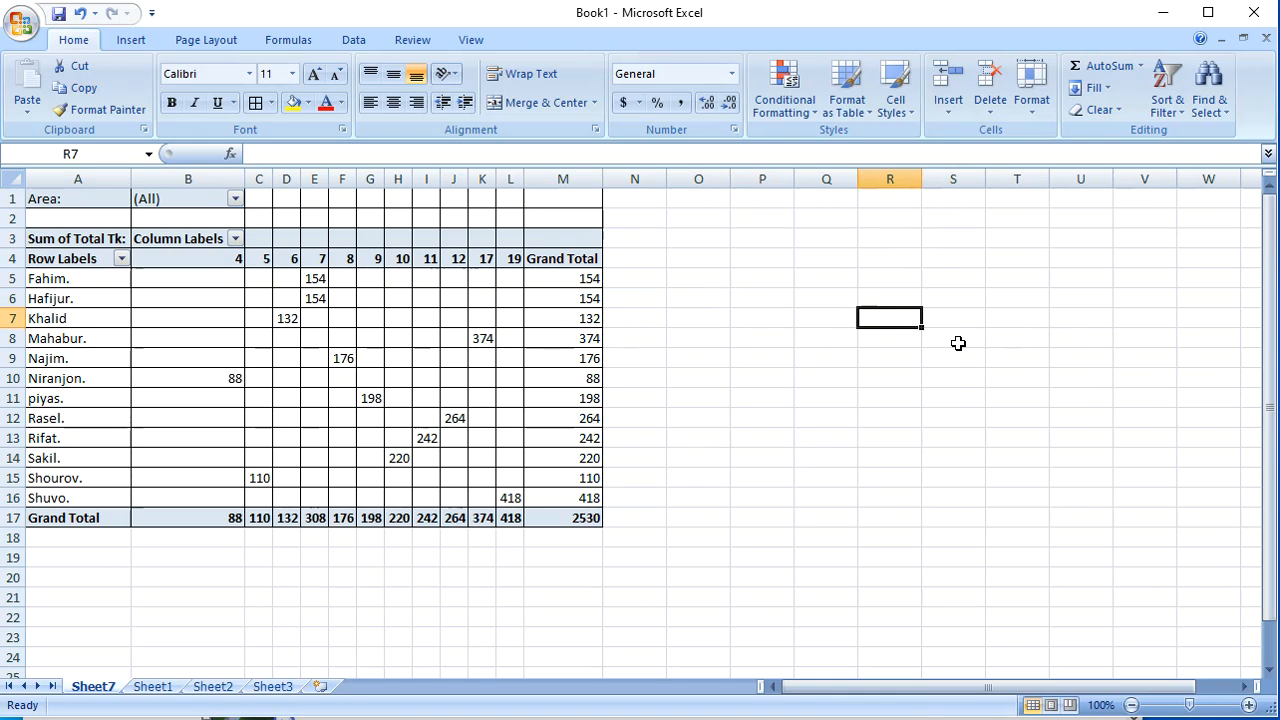
left_click(1008, 320)
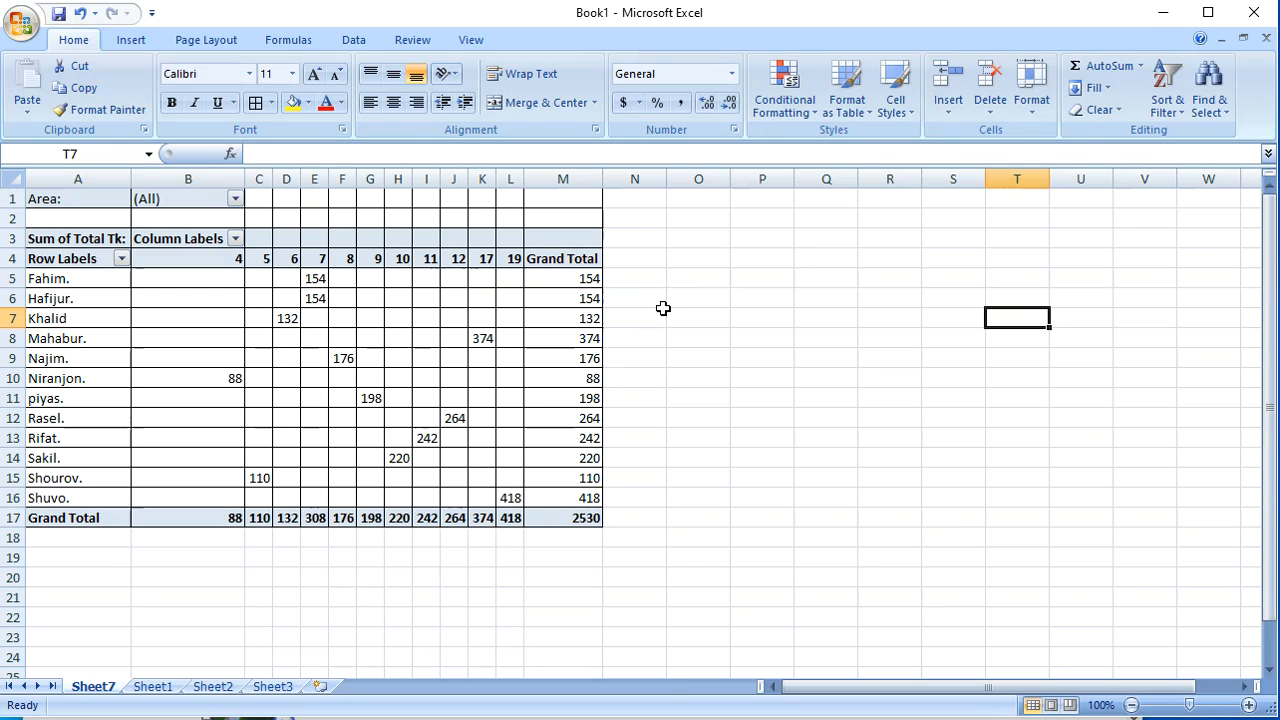
left_click(803, 334)
left_click(787, 534)
left_click(640, 598)
left_click(863, 291)
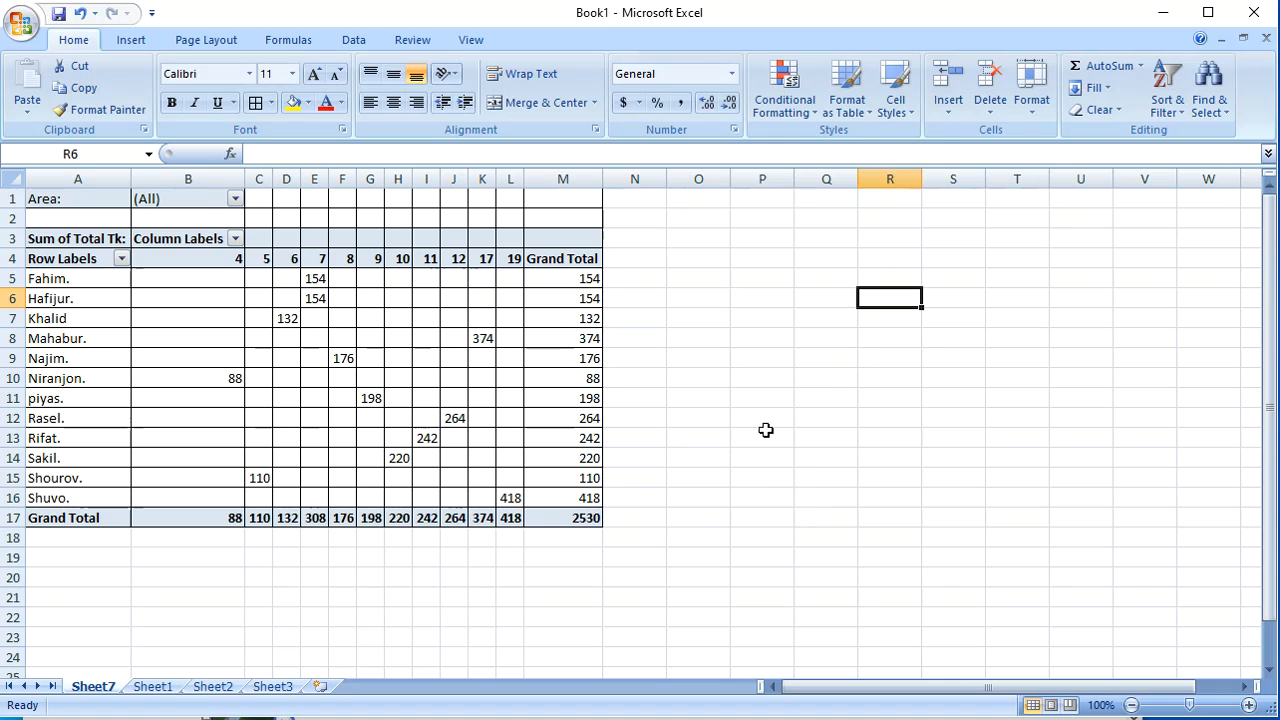
left_click(749, 400)
left_click(900, 336)
left_click(946, 420)
left_click(950, 358)
left_click(990, 377)
left_click(846, 341)
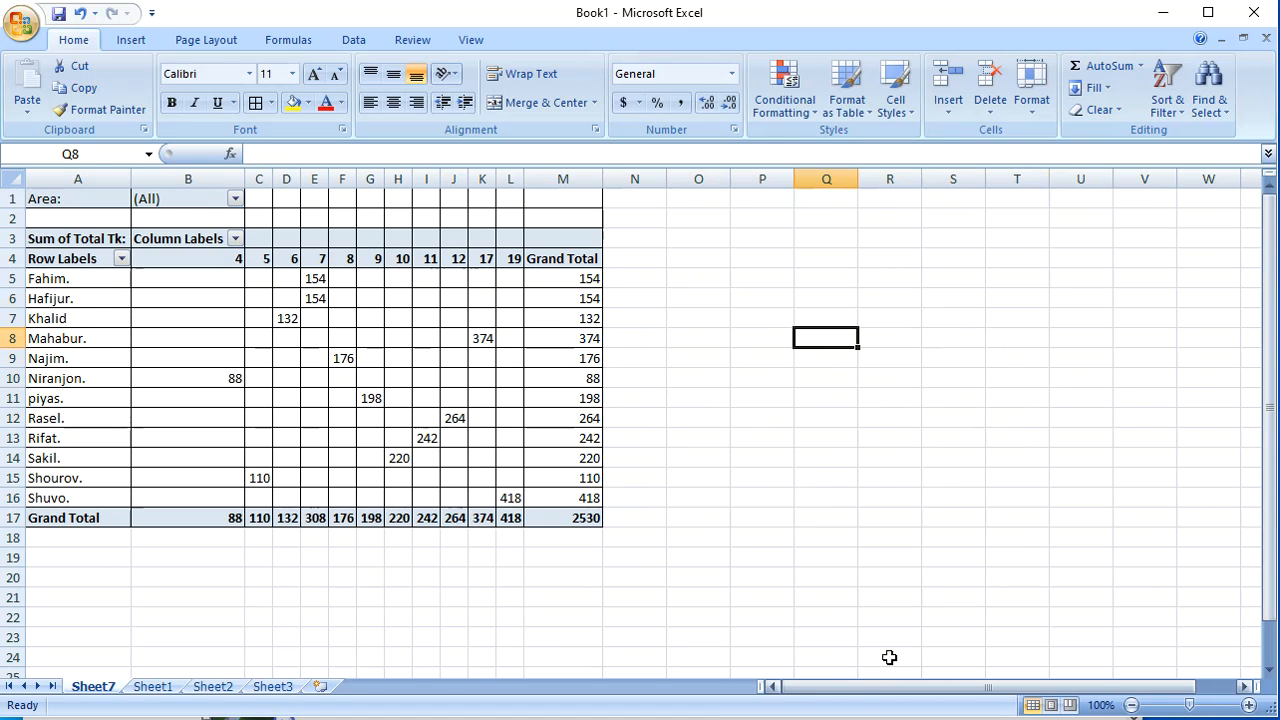